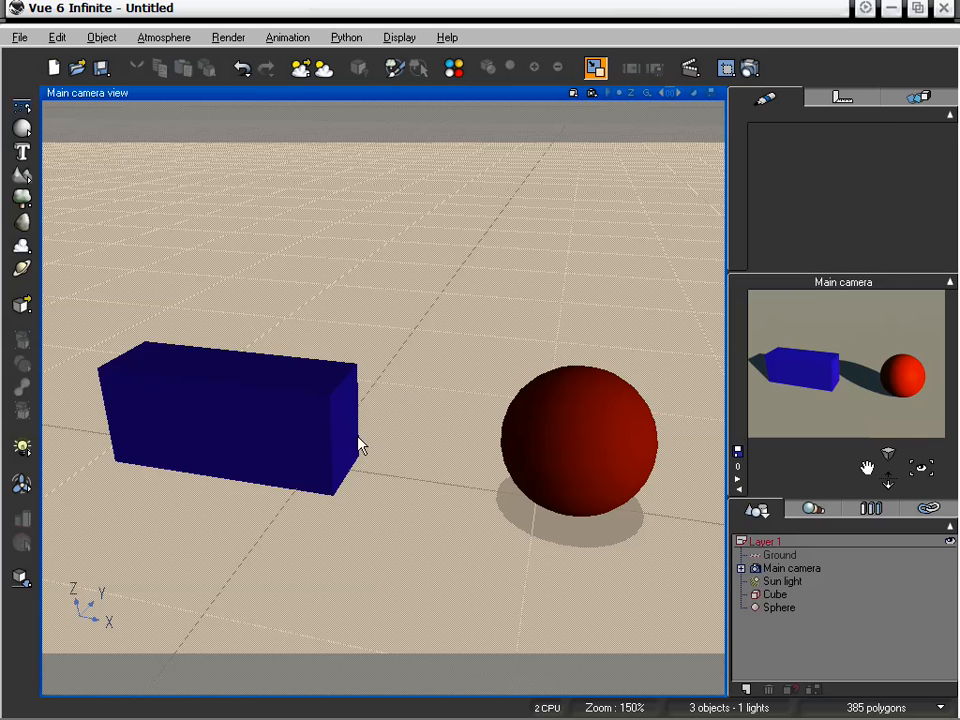
pyautogui.click(321, 433)
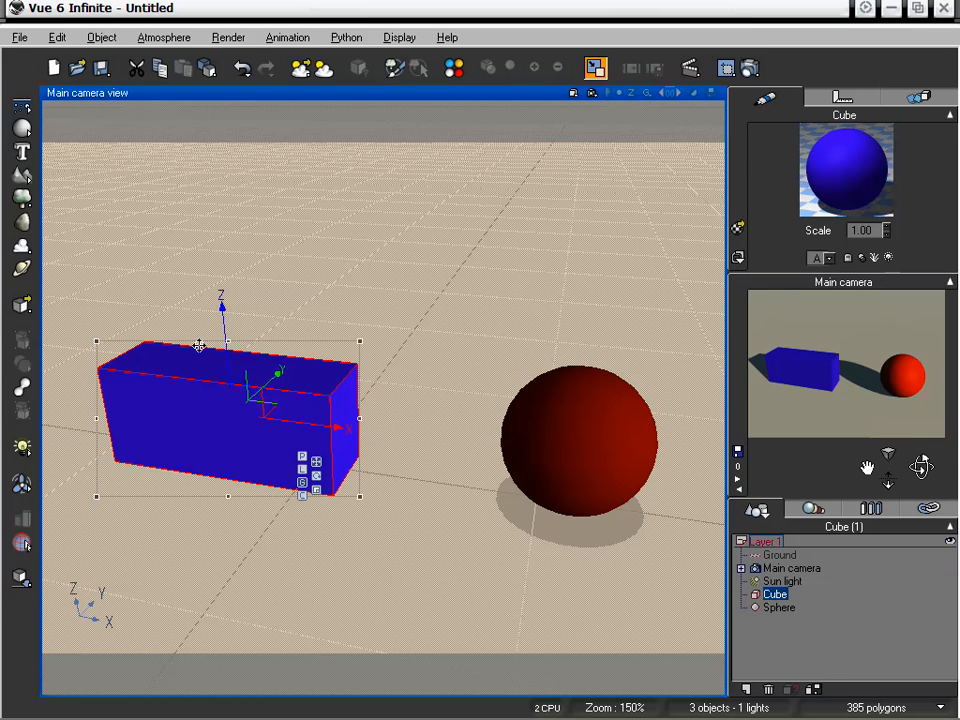
pyautogui.click(676, 477)
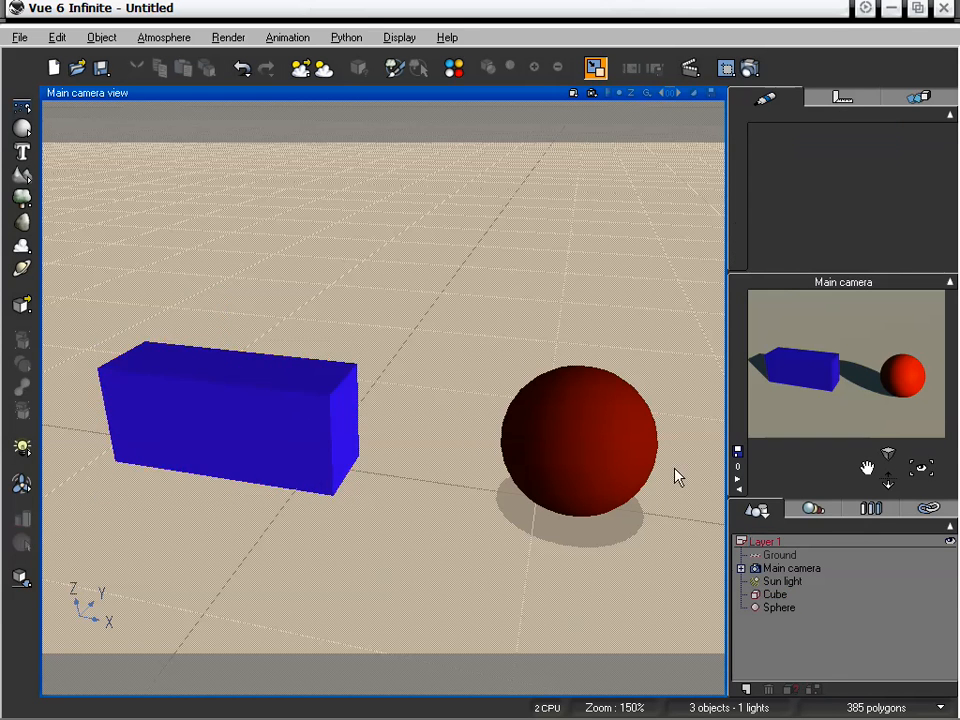
pyautogui.click(646, 464)
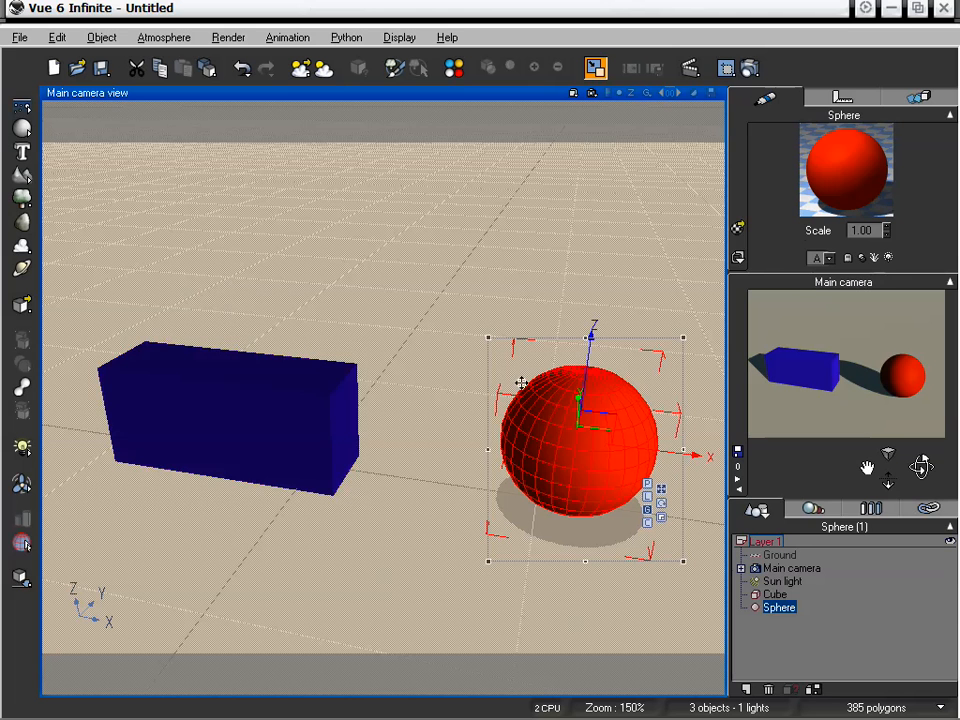
pyautogui.click(337, 447)
pyautogui.click(503, 333)
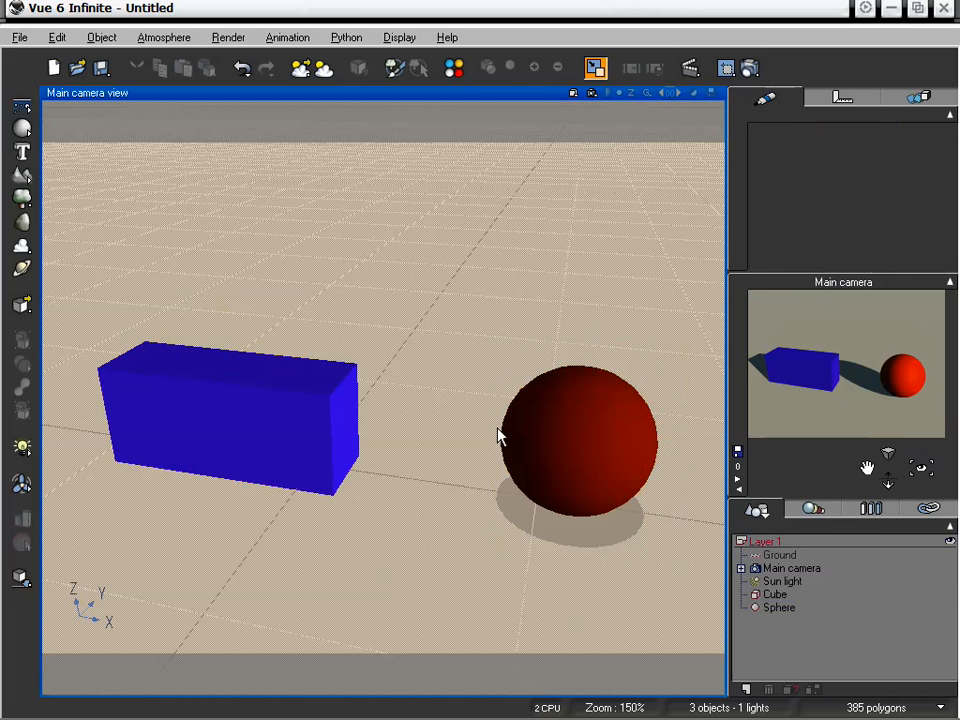
# Step: Link the cube to the sphere
pyautogui.moveTo(881, 477); pyautogui.dragTo(921, 469)
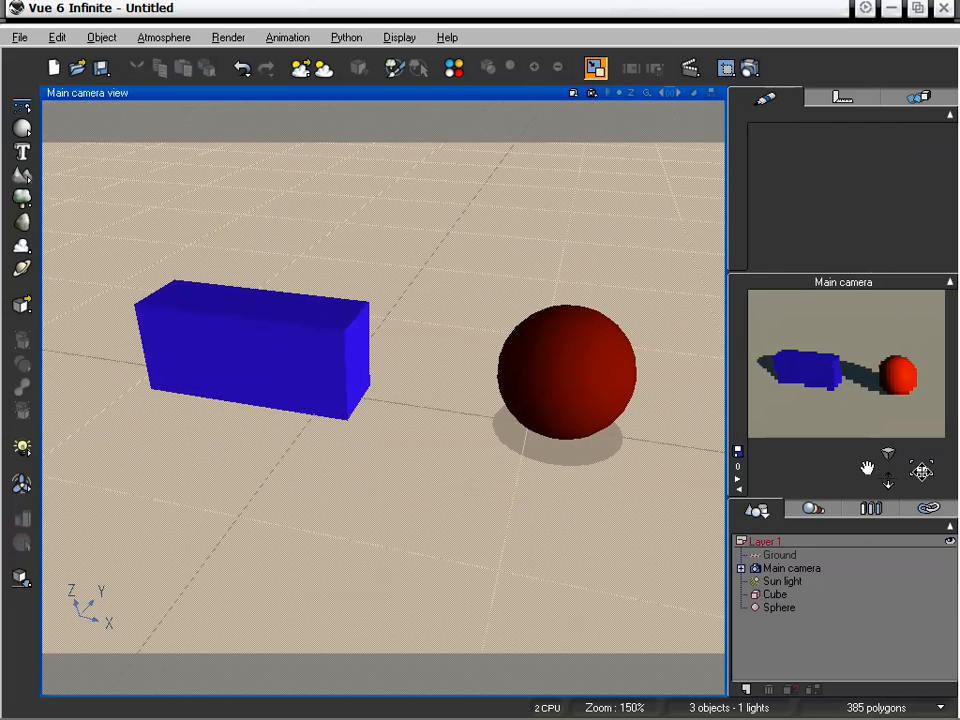
pyautogui.click(285, 326)
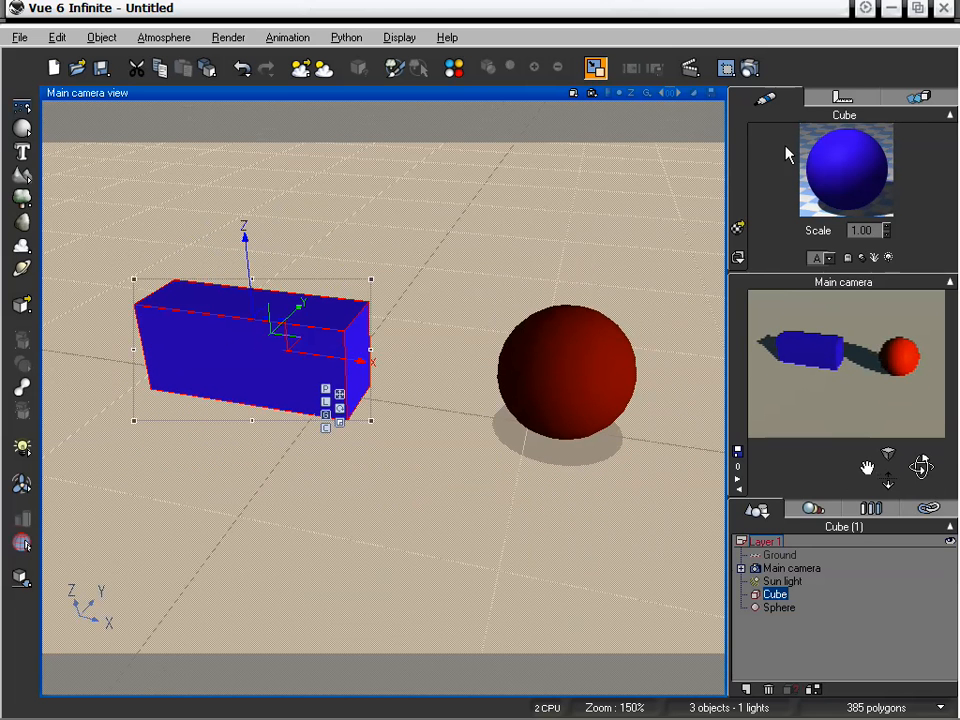
pyautogui.click(815, 97)
pyautogui.click(919, 98)
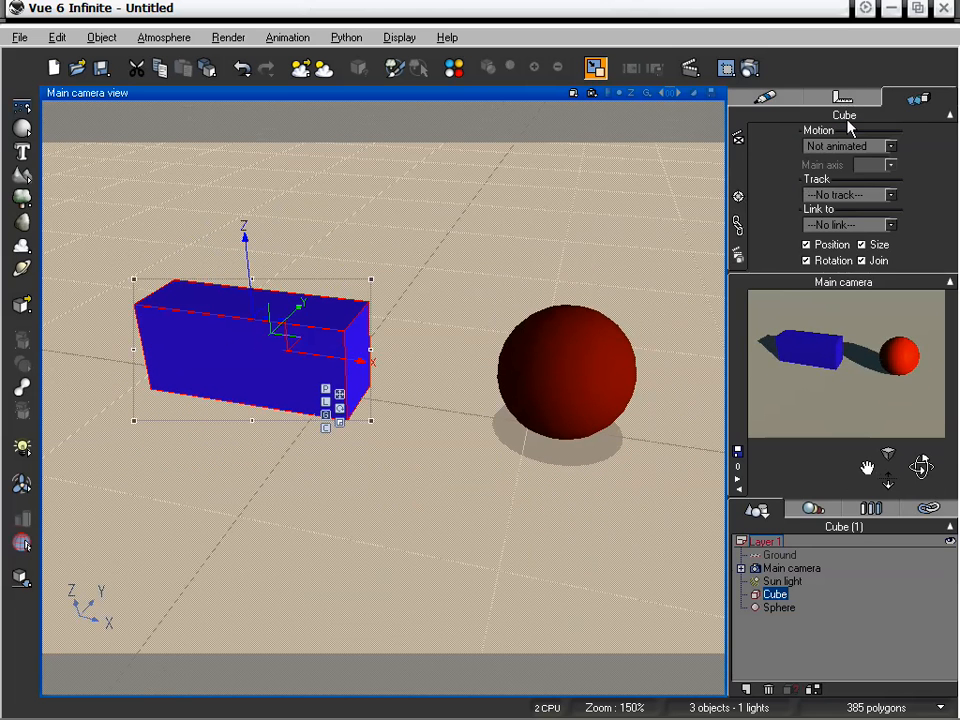
pyautogui.click(856, 225)
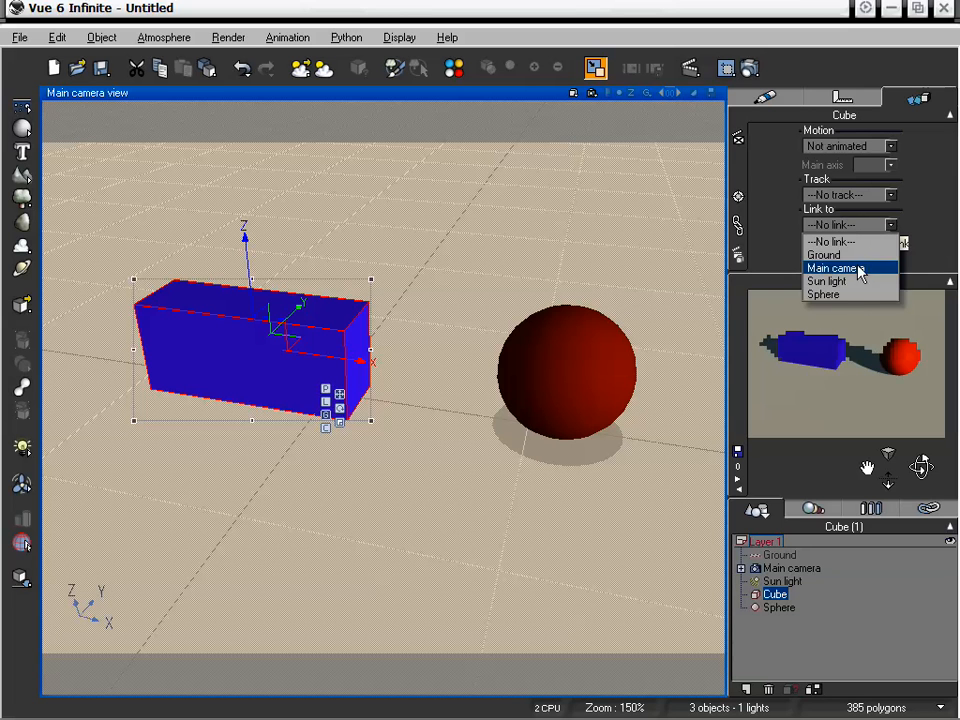
pyautogui.click(852, 295)
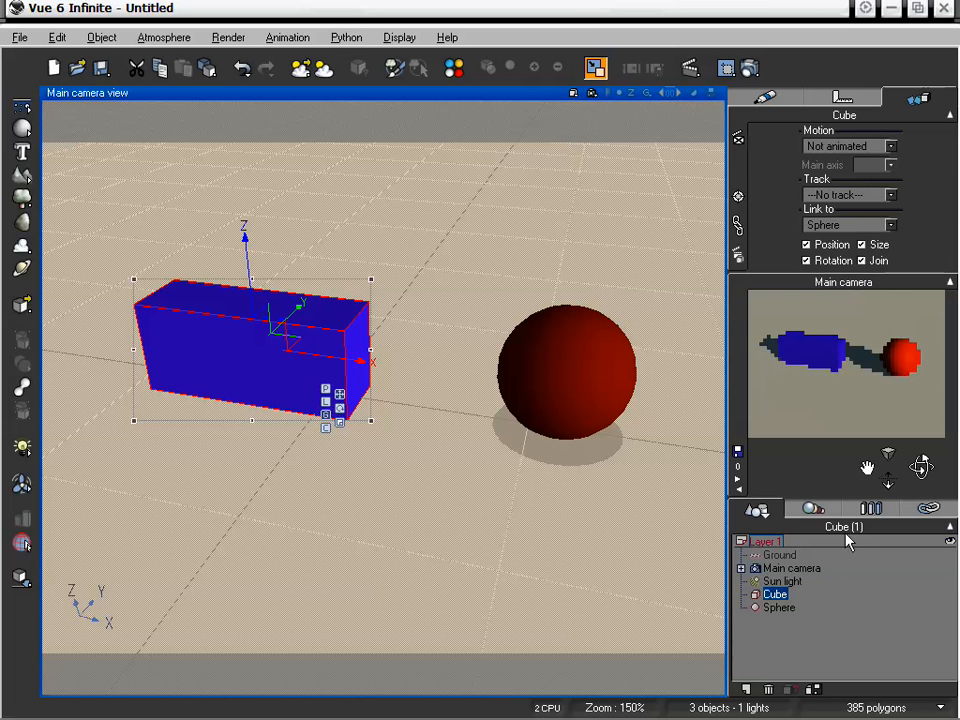
pyautogui.click(808, 626)
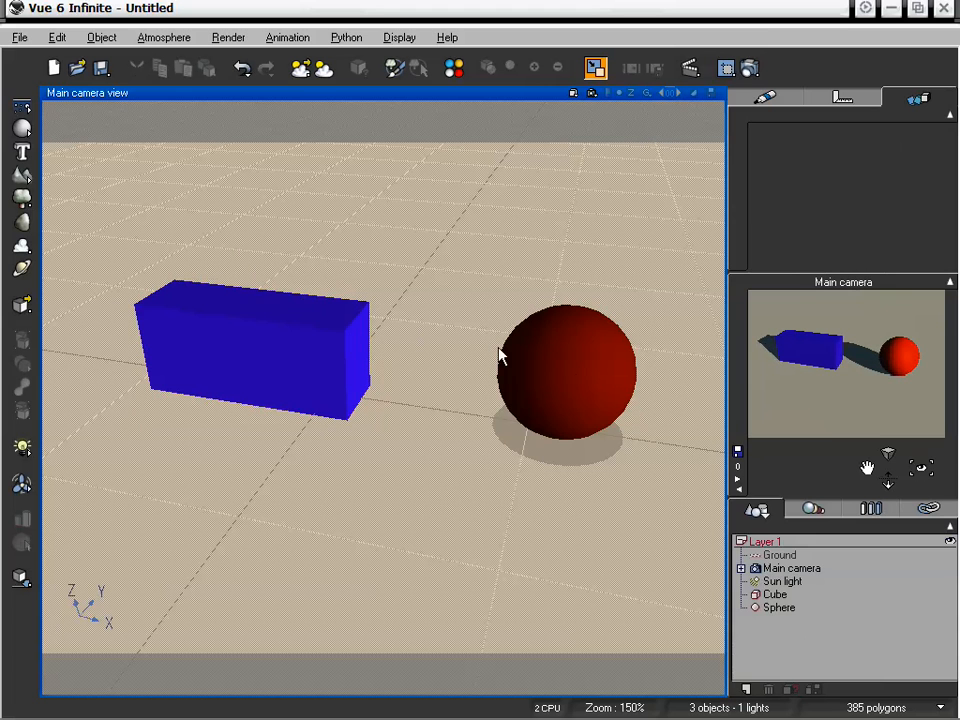
# Step: Raise the sphere above the ground and rotate it to test the cube's link
pyautogui.click(575, 360)
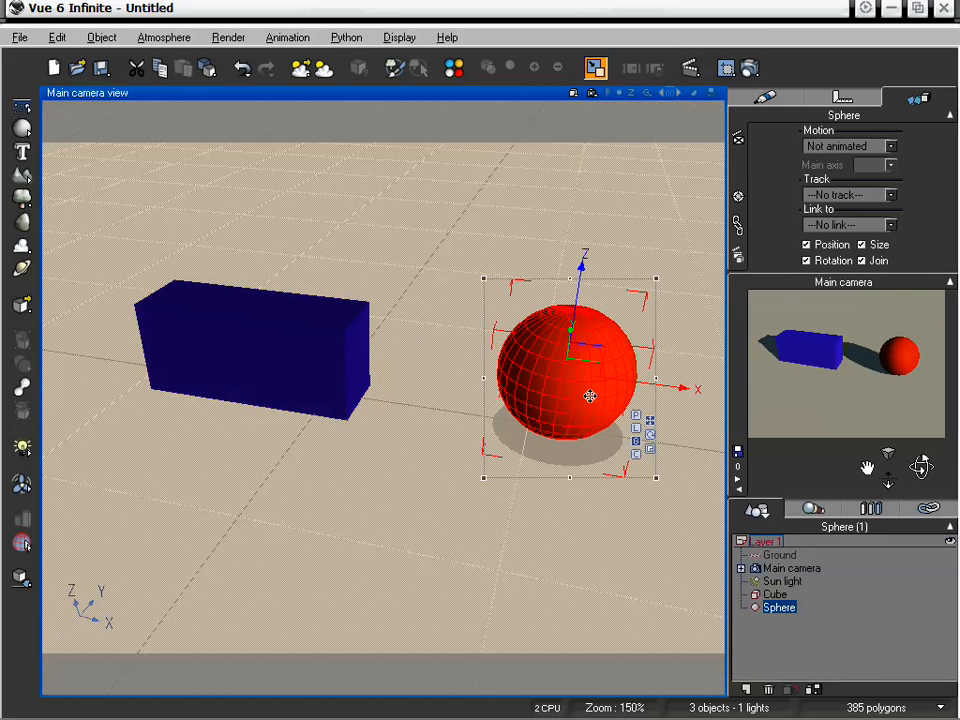
pyautogui.moveTo(582, 272); pyautogui.dragTo(604, 275)
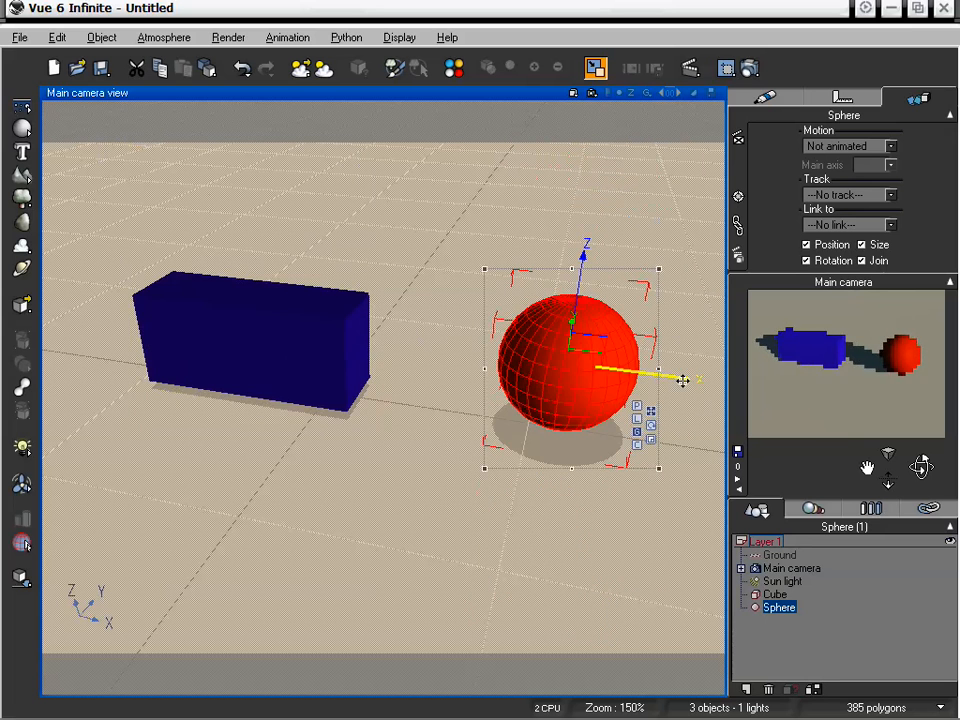
pyautogui.moveTo(681, 381)
pyautogui.mouseDown()
pyautogui.moveTo(281, 315)
pyautogui.moveTo(808, 358)
pyautogui.moveTo(669, 375)
pyautogui.mouseUp()
pyautogui.moveTo(579, 274); pyautogui.dragTo(591, 247)
pyautogui.click(650, 395)
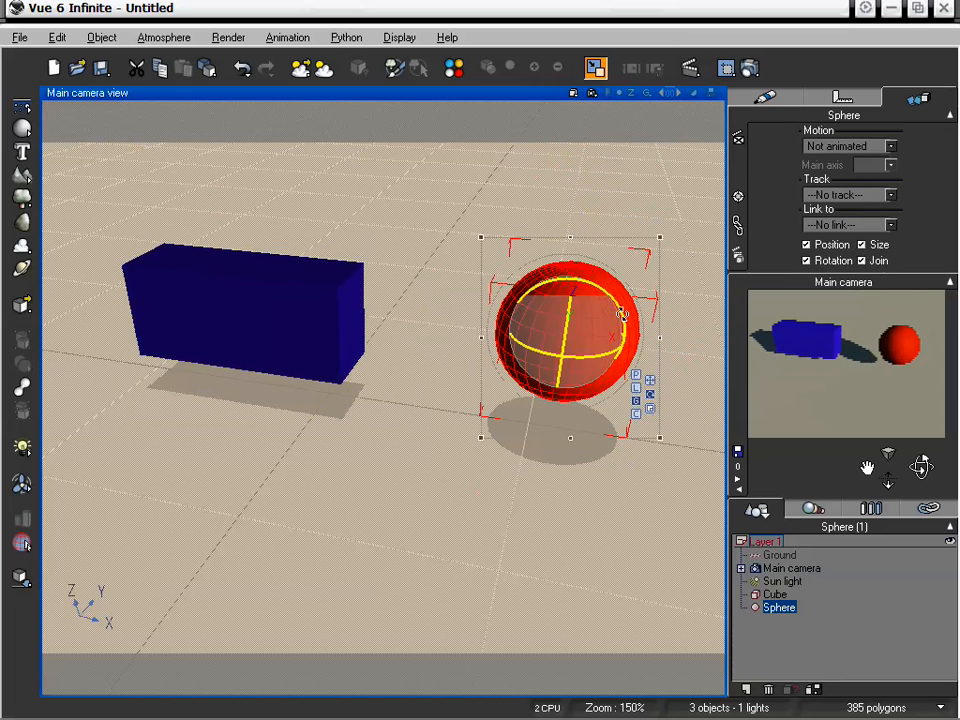
pyautogui.moveTo(586, 360)
pyautogui.mouseDown()
pyautogui.moveTo(600, 340)
pyautogui.moveTo(582, 358)
pyautogui.moveTo(585, 233)
pyautogui.moveTo(574, 342)
pyautogui.mouseUp()
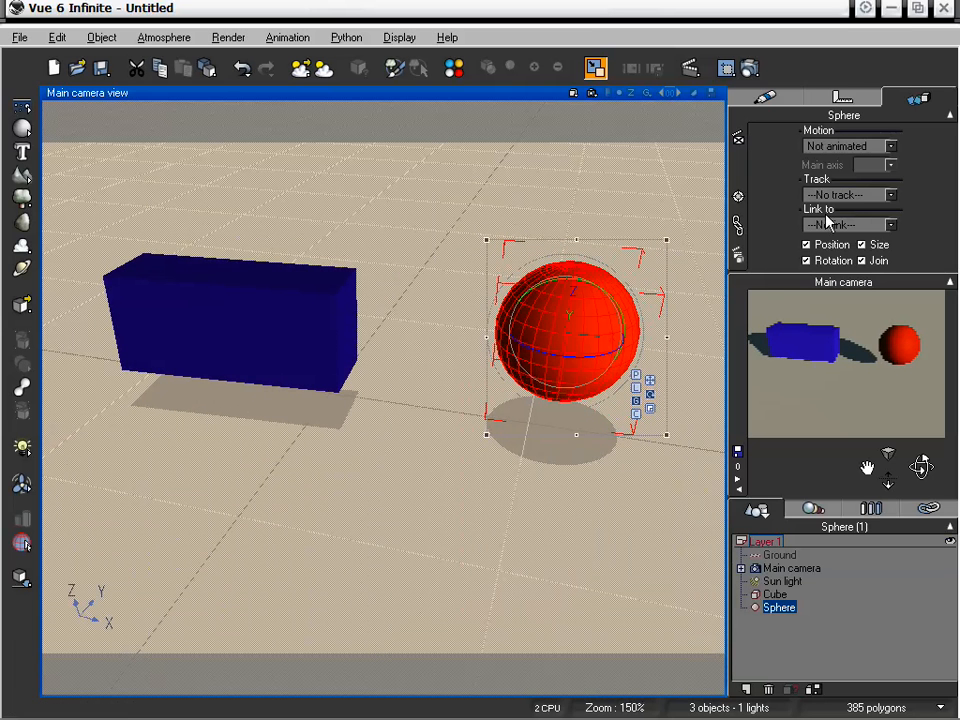
# Step: Turn off the Position and Join options of the cube's link and test it by rotating the sphere
pyautogui.click(776, 596)
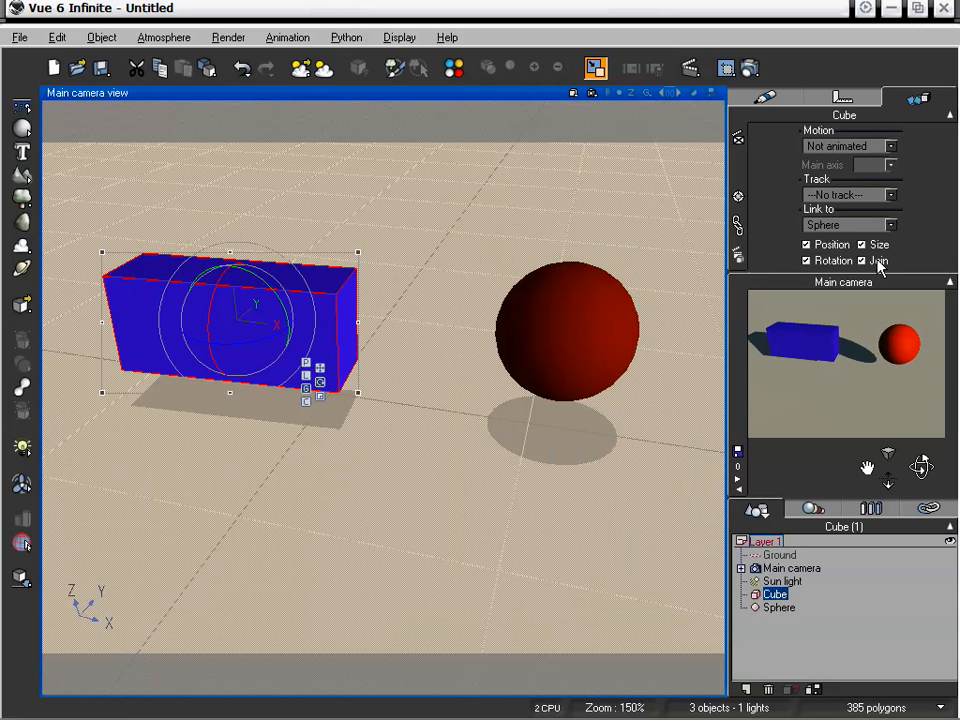
pyautogui.click(583, 334)
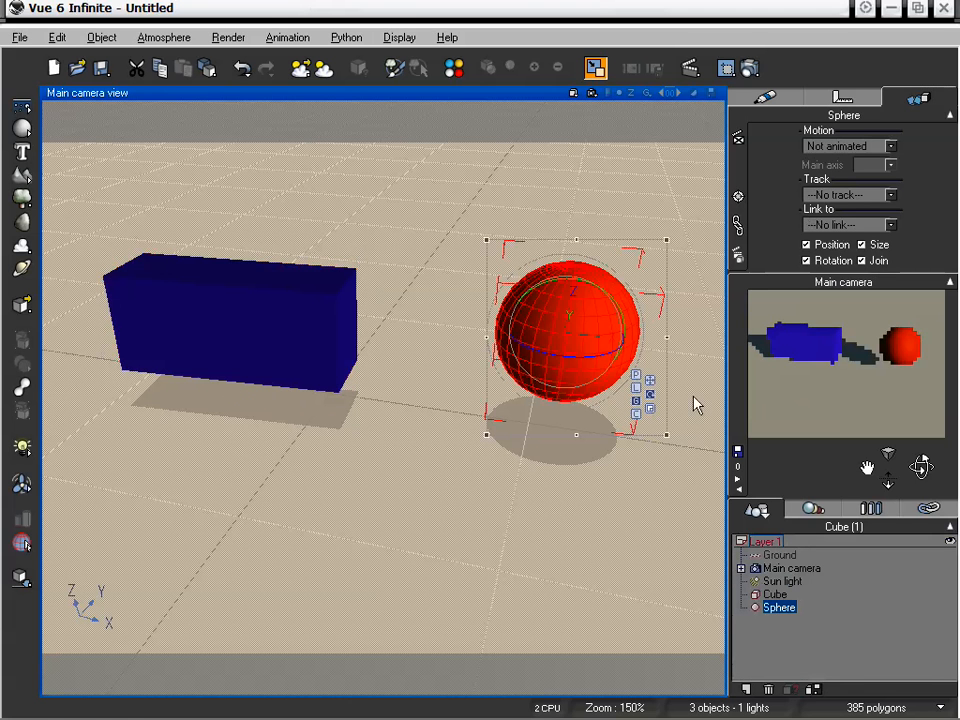
pyautogui.moveTo(584, 357); pyautogui.dragTo(600, 320)
pyautogui.click(780, 594)
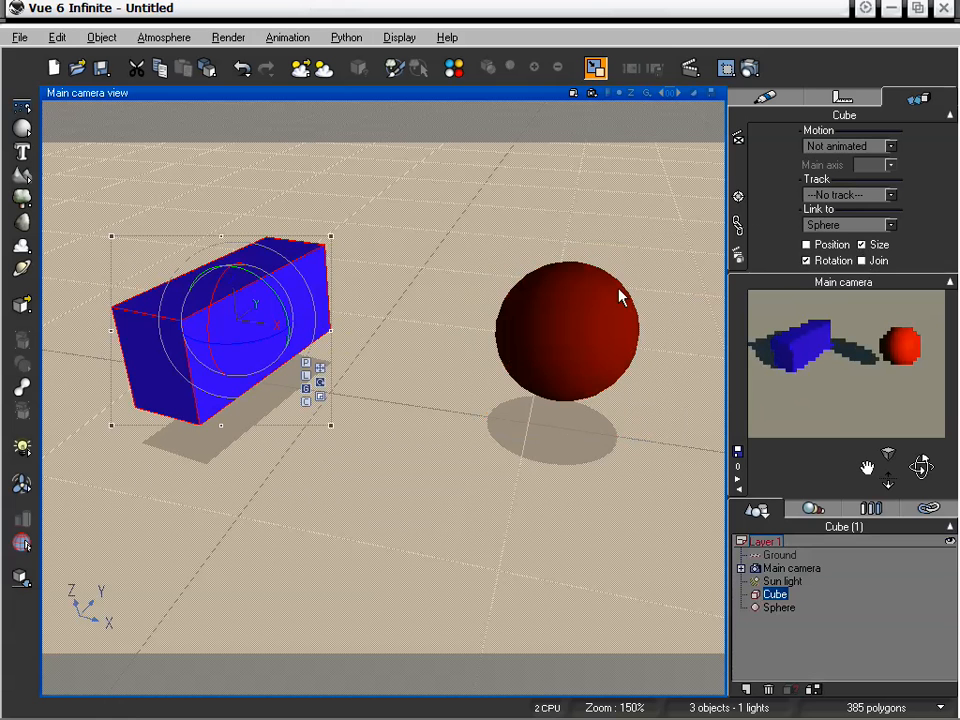
# Step: Lower the sphere along the Z axis and shift it slightly along X to test the cube's partial link
pyautogui.click(630, 370)
pyautogui.click(649, 382)
pyautogui.moveTo(577, 237); pyautogui.dragTo(570, 291)
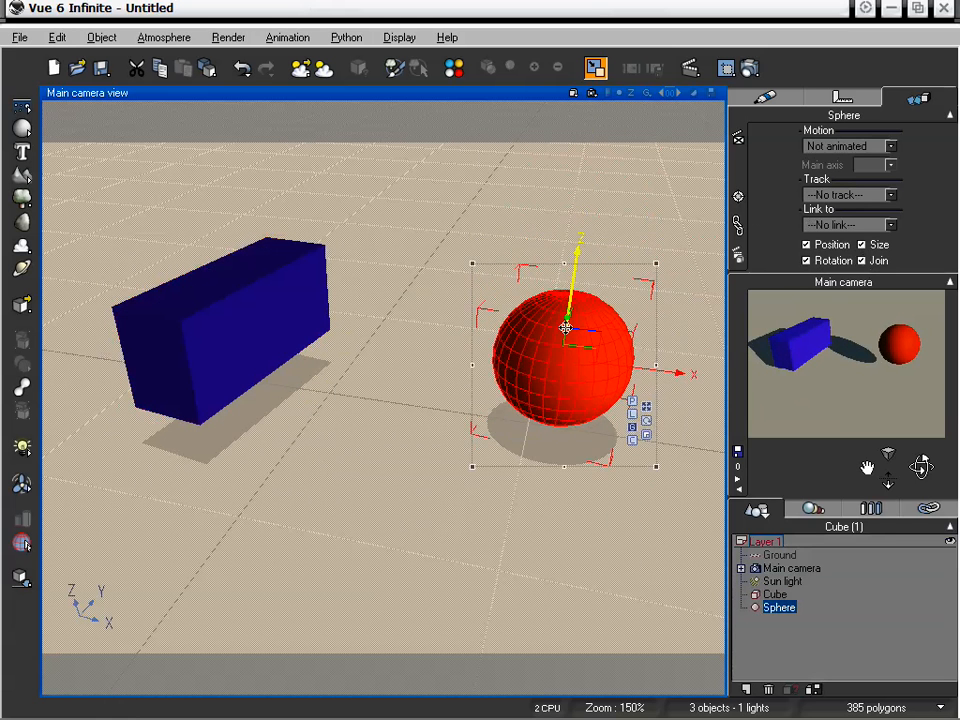
pyautogui.moveTo(681, 374)
pyautogui.mouseDown()
pyautogui.moveTo(666, 371)
pyautogui.moveTo(790, 368)
pyautogui.moveTo(695, 368)
pyautogui.moveTo(687, 355)
pyautogui.moveTo(671, 369)
pyautogui.mouseUp()
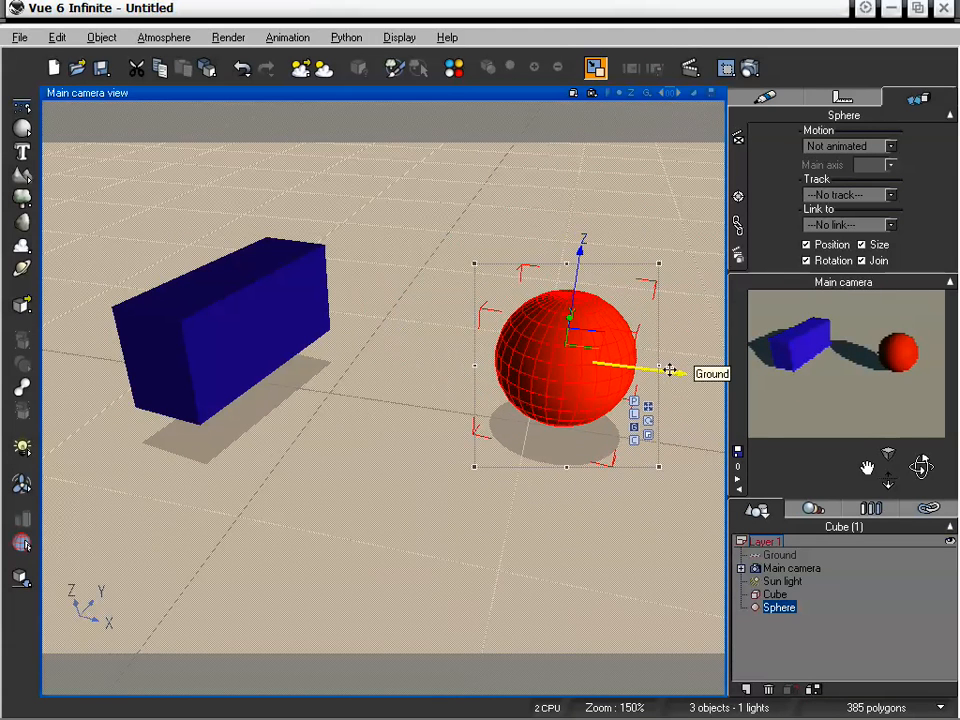
# Step: Enlarge the sphere and rotate it to test the cube's size and rotation link
pyautogui.click(645, 436)
pyautogui.moveTo(566, 364); pyautogui.dragTo(623, 319)
pyautogui.click(644, 421)
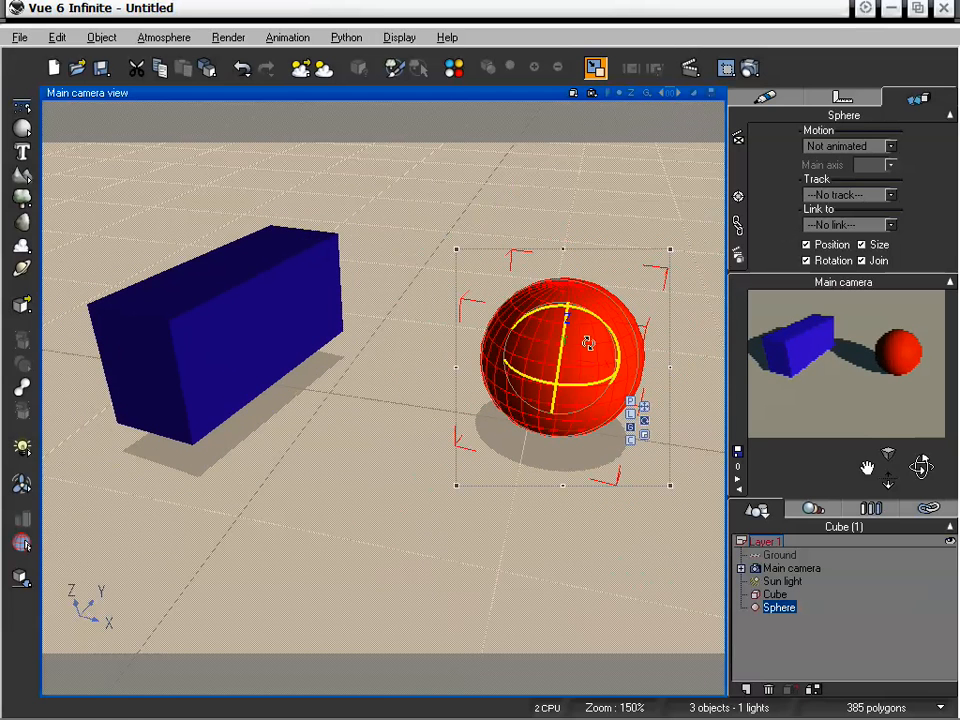
pyautogui.moveTo(581, 385); pyautogui.dragTo(549, 339)
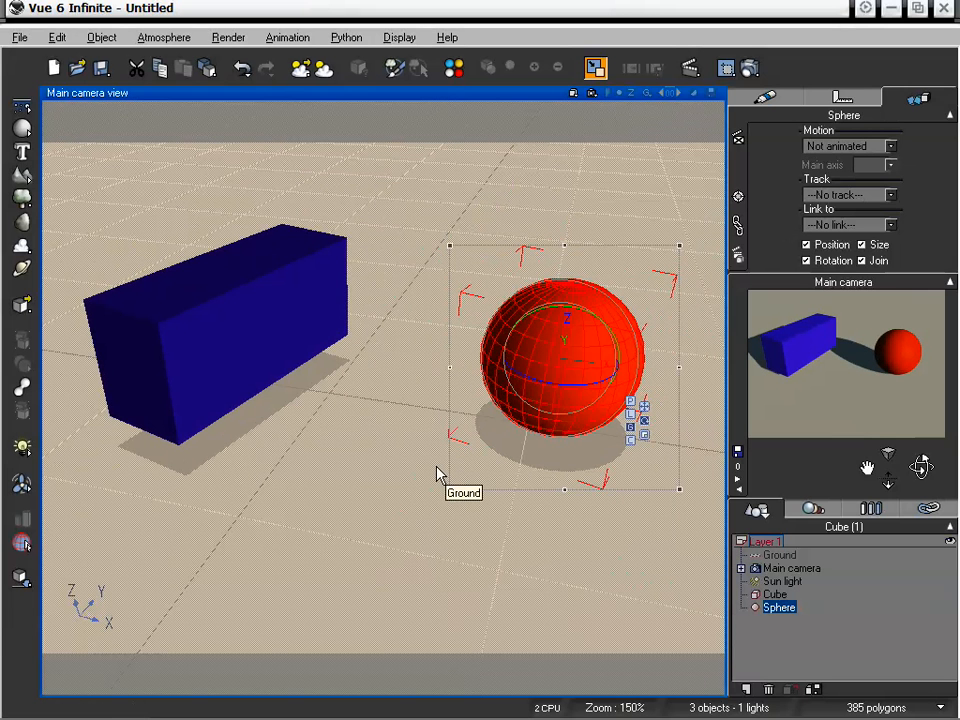
# Step: Set the cube to track the sphere and accept full linking
pyautogui.click(251, 334)
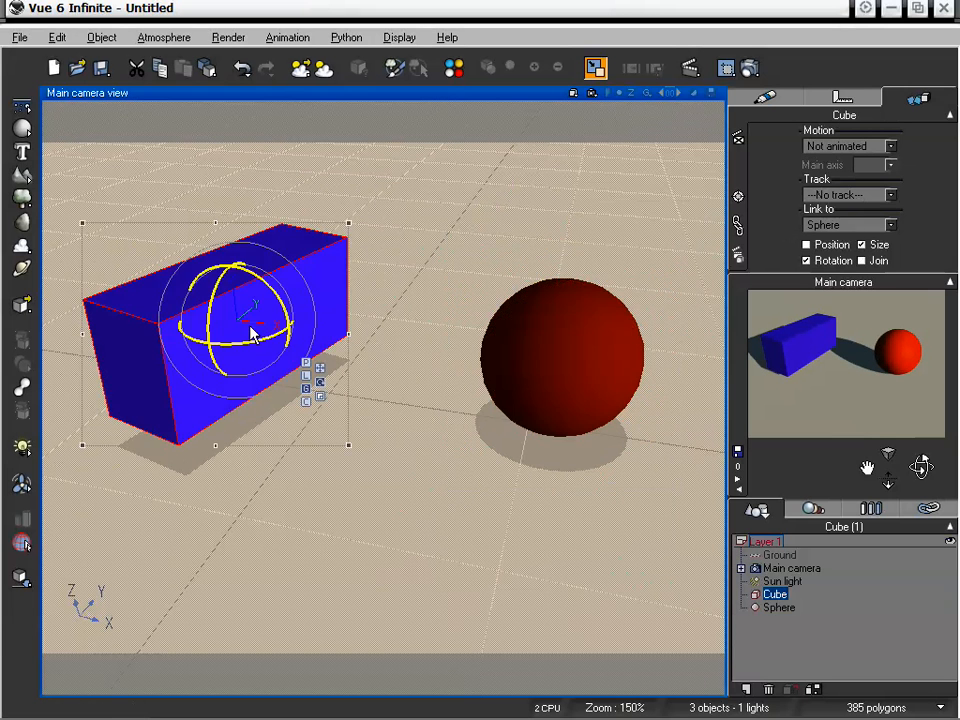
pyautogui.click(845, 195)
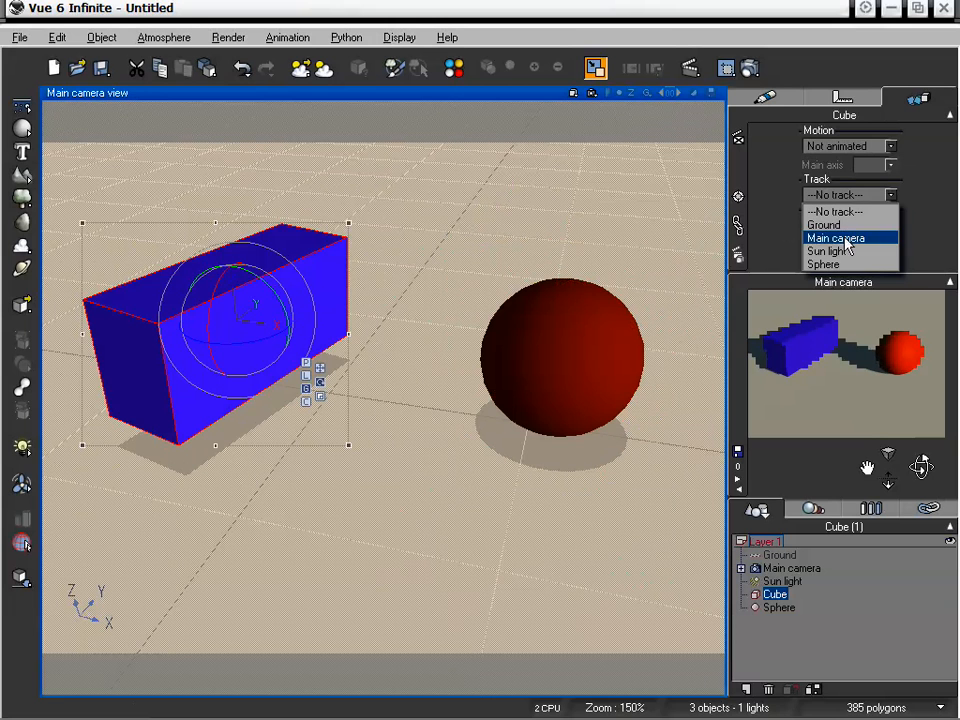
pyautogui.click(835, 264)
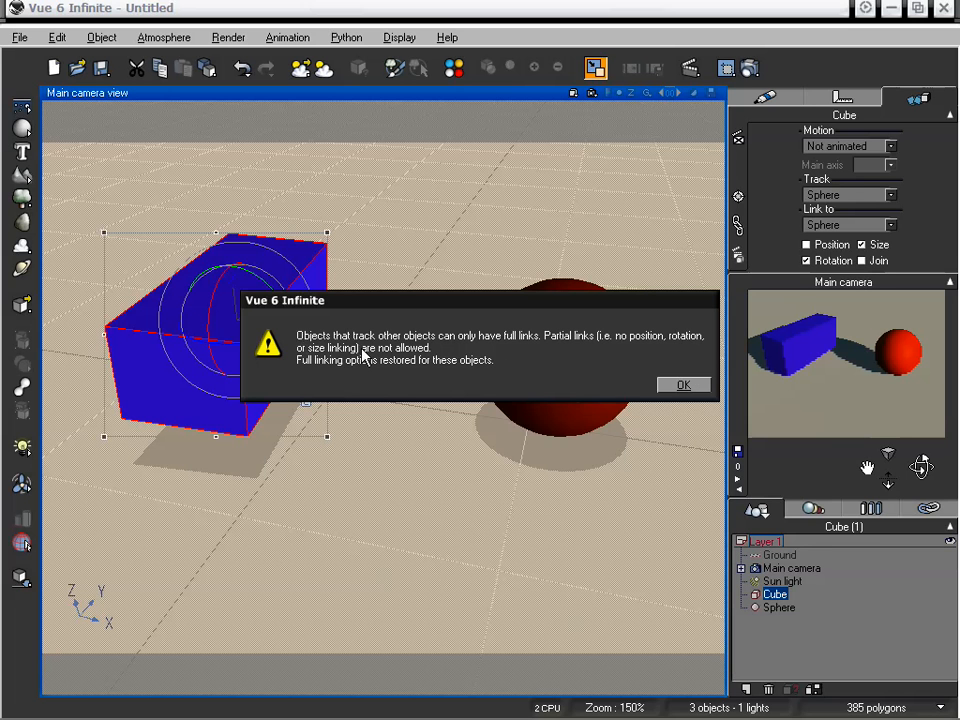
pyautogui.click(683, 385)
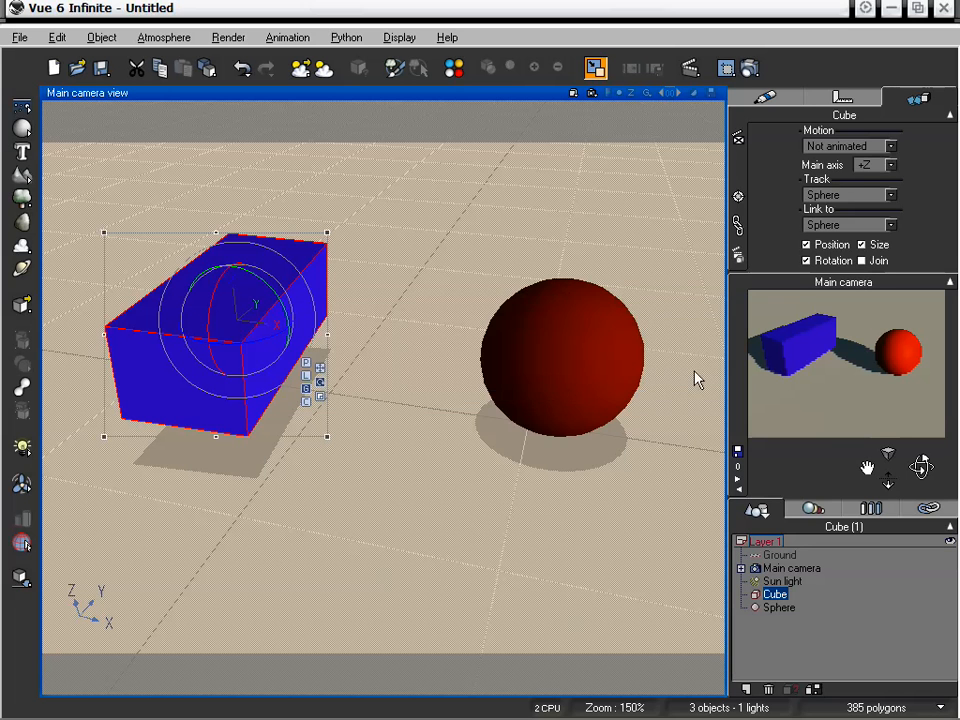
# Step: Set the cube's link to No link and reselect Sphere as its tracking target
pyautogui.click(838, 228)
pyautogui.click(848, 243)
pyautogui.click(845, 195)
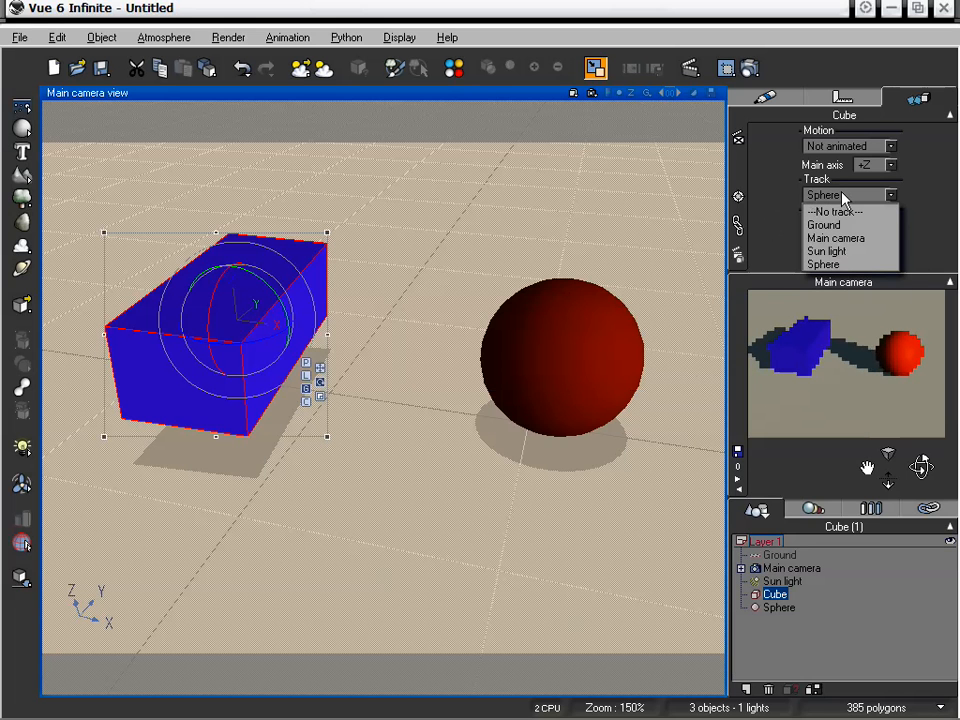
pyautogui.click(842, 265)
# Step: Move the sphere closer to the cube along the X axis to test the tracking
pyautogui.click(583, 365)
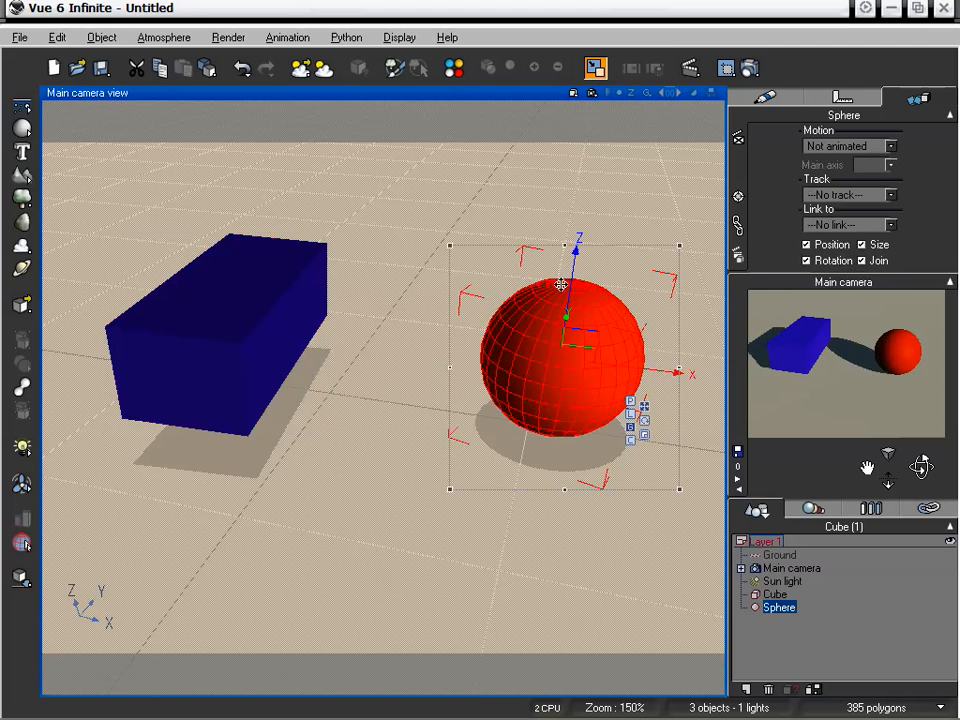
pyautogui.moveTo(570, 268); pyautogui.dragTo(440, 268)
pyautogui.moveTo(662, 354); pyautogui.dragTo(476, 347)
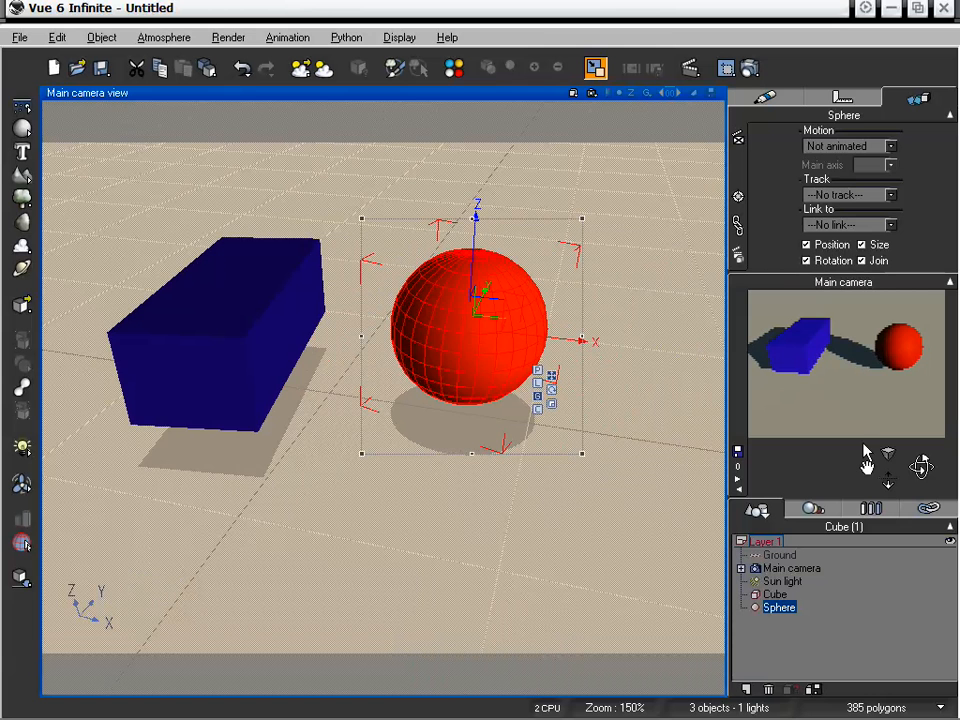
# Step: Raise the sphere well above the cube and shift it away along X, viewing from near ground level
pyautogui.moveTo(921, 467); pyautogui.dragTo(912, 396)
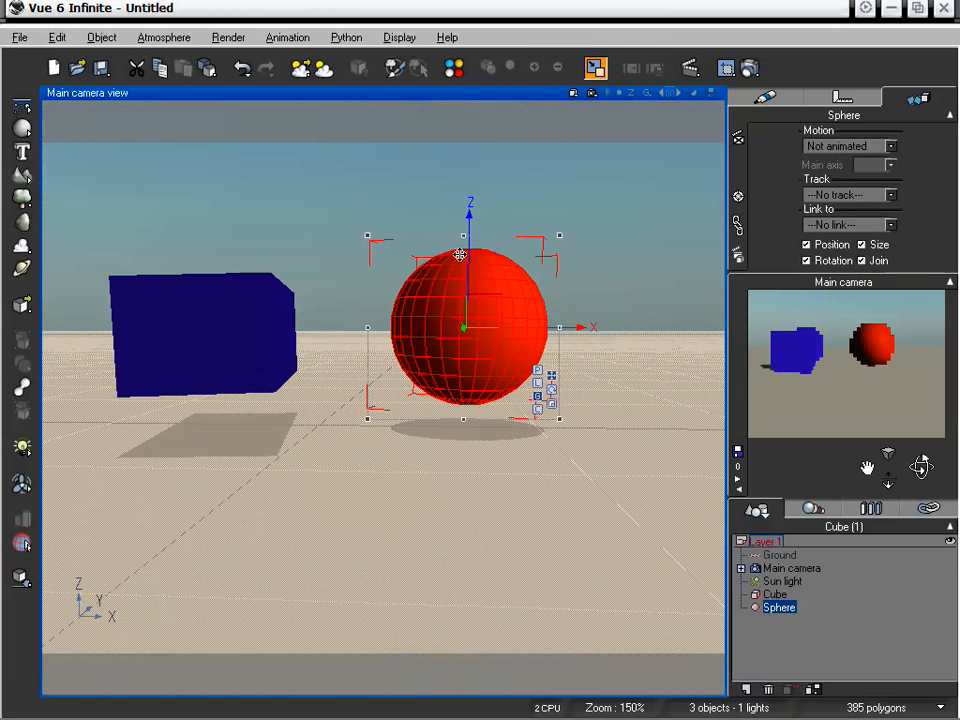
pyautogui.moveTo(467, 281); pyautogui.dragTo(476, 110)
pyautogui.moveTo(580, 153); pyautogui.dragTo(619, 152)
pyautogui.moveTo(572, 113); pyautogui.dragTo(566, 150)
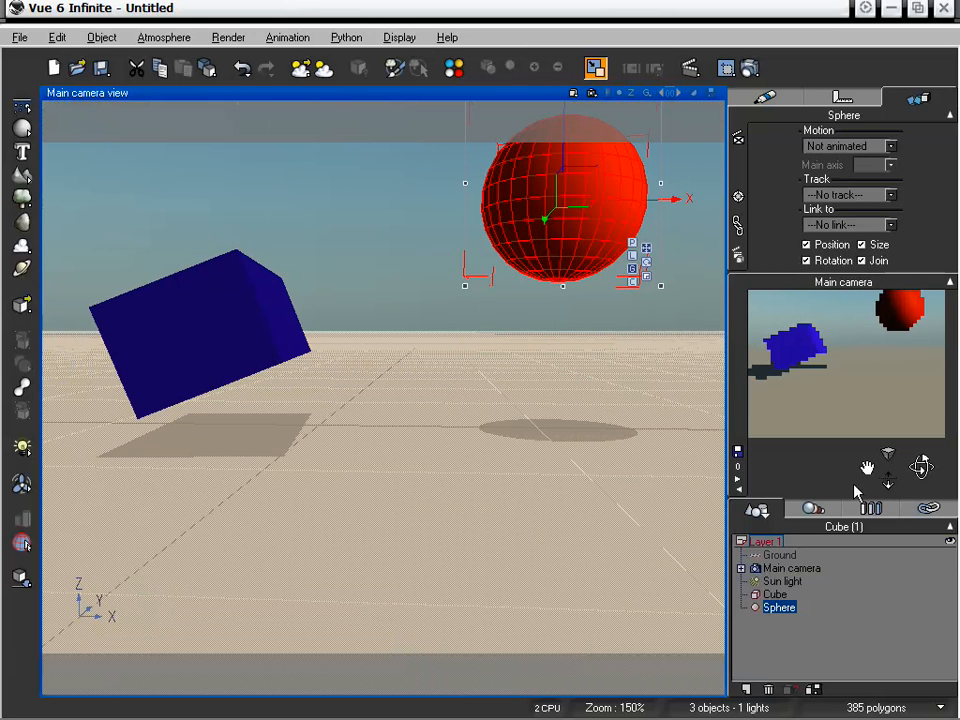
# Step: Raise the sphere further and move it away and back along X so the tracking cube tilts toward it
pyautogui.moveTo(867, 468); pyautogui.dragTo(863, 466)
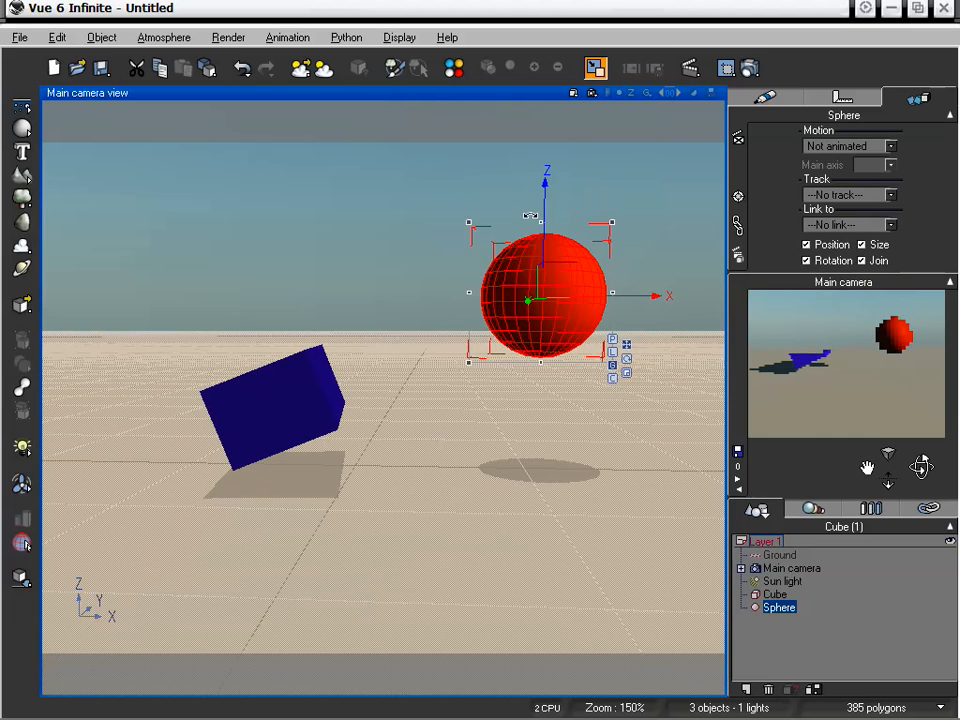
pyautogui.moveTo(545, 215); pyautogui.dragTo(545, 130)
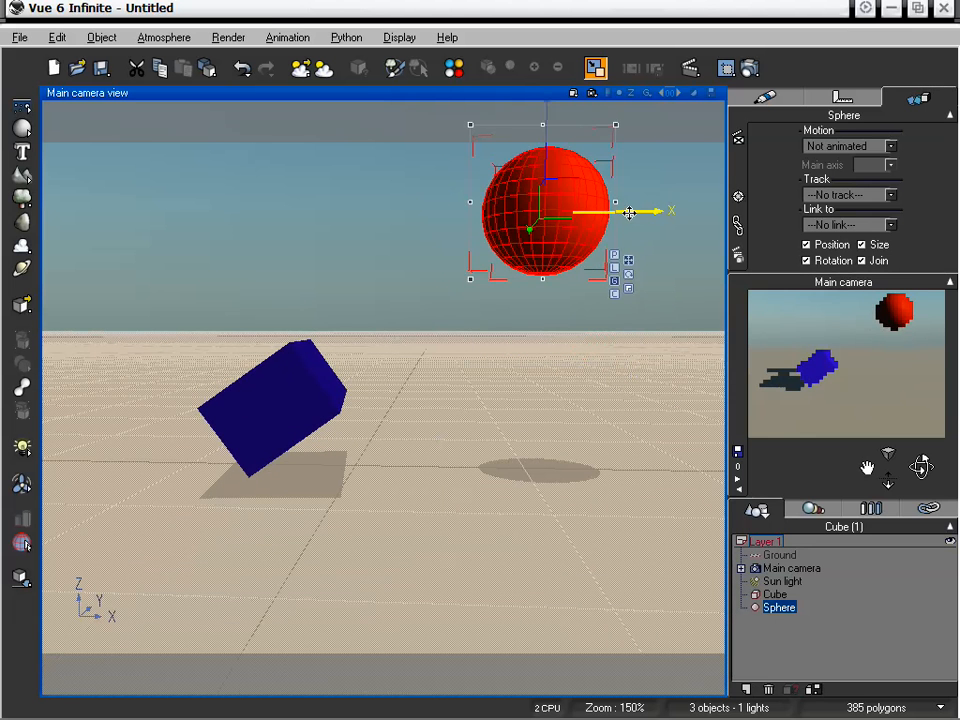
pyautogui.moveTo(631, 214); pyautogui.dragTo(686, 210)
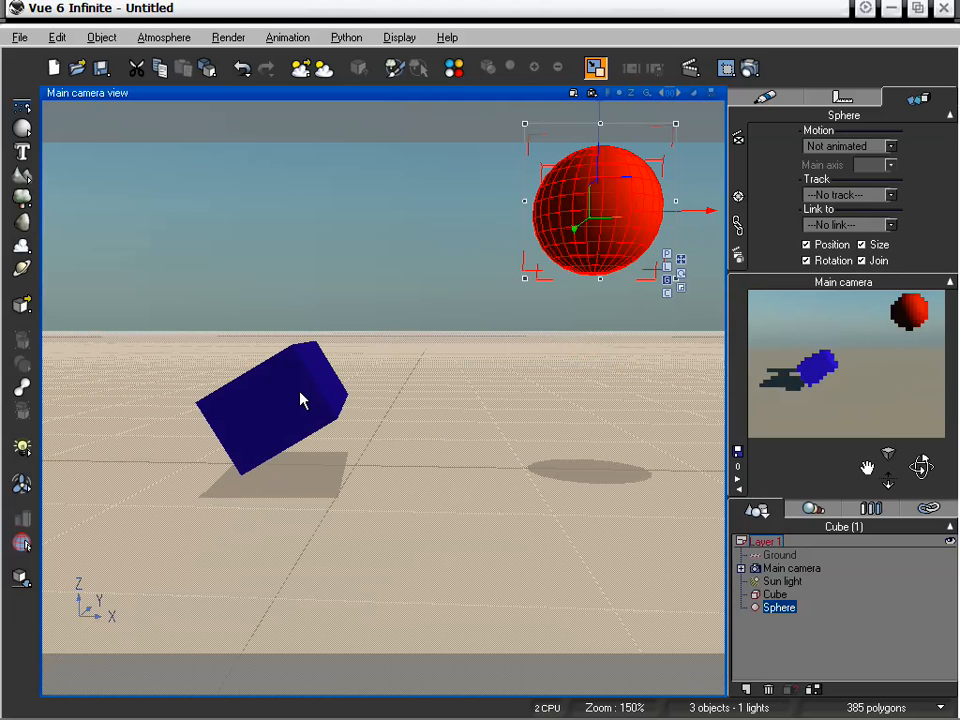
pyautogui.moveTo(690, 213); pyautogui.dragTo(526, 212)
pyautogui.moveTo(557, 153); pyautogui.dragTo(524, 142)
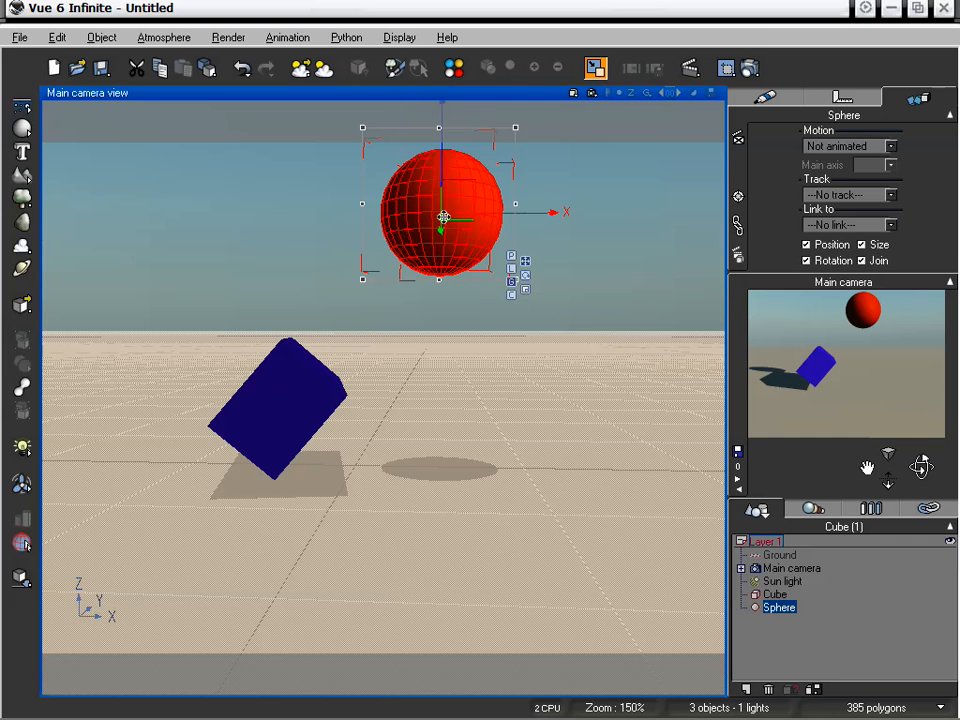
# Step: Switch from the single camera view to the four-view layout
pyautogui.doubleClick(205, 95)
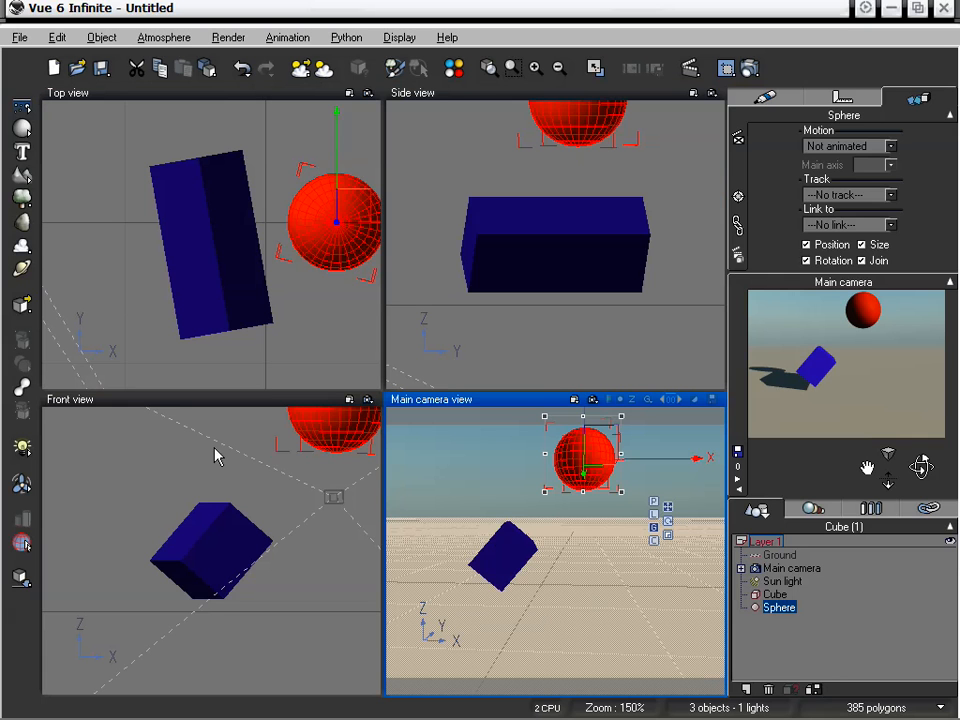
# Step: Delete the sphere and the cube, and add a new sphere to the empty scene
pyautogui.press('Delete')
pyautogui.click(777, 595)
pyautogui.press('Delete')
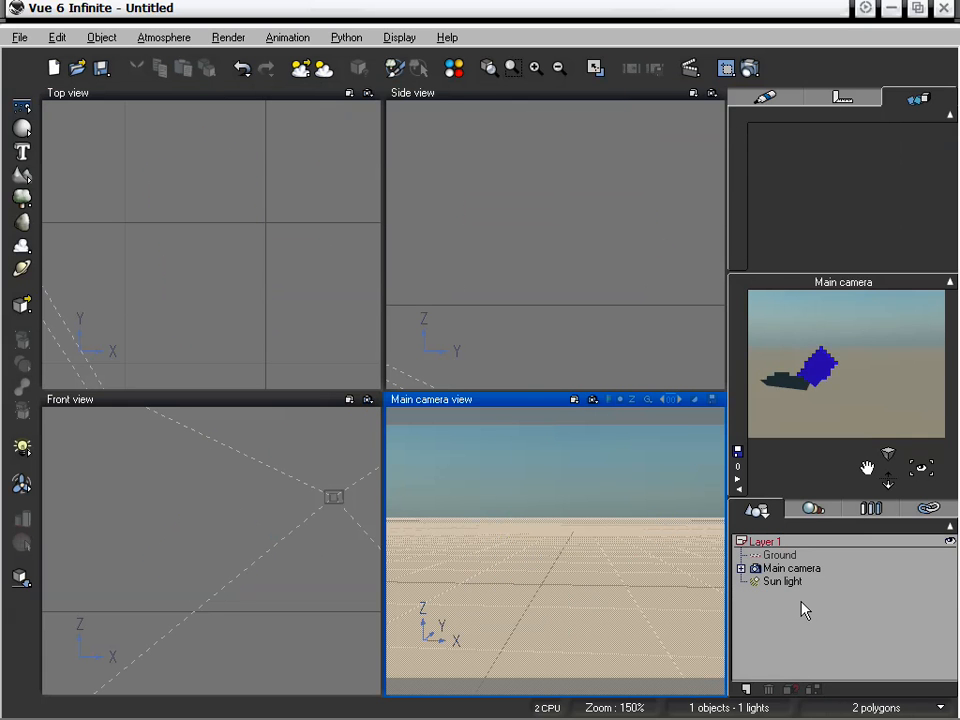
pyautogui.click(23, 131)
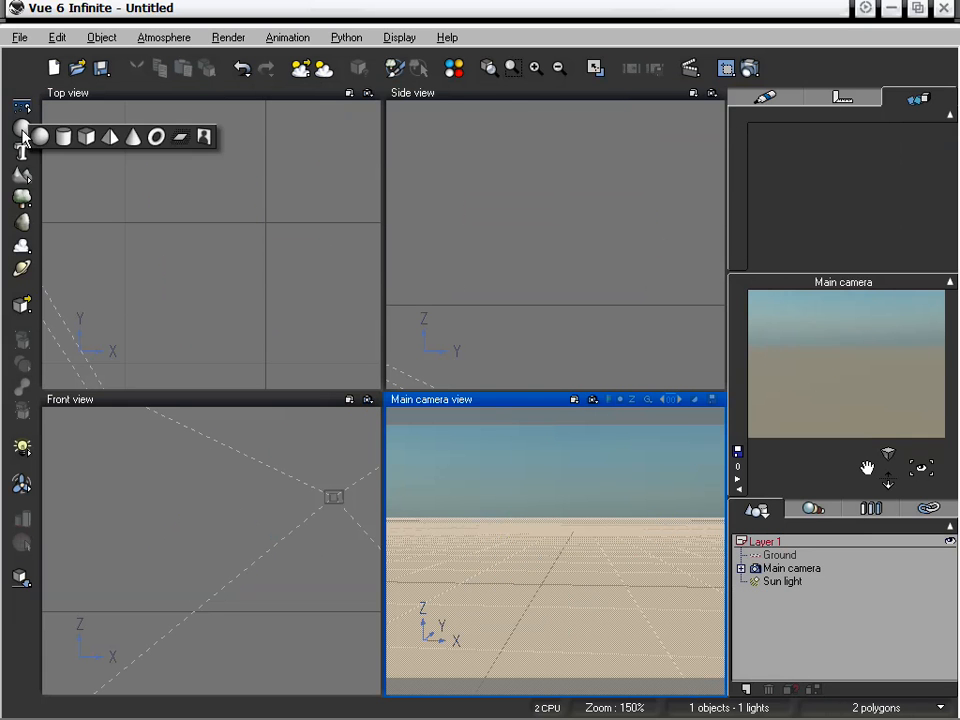
pyautogui.click(40, 138)
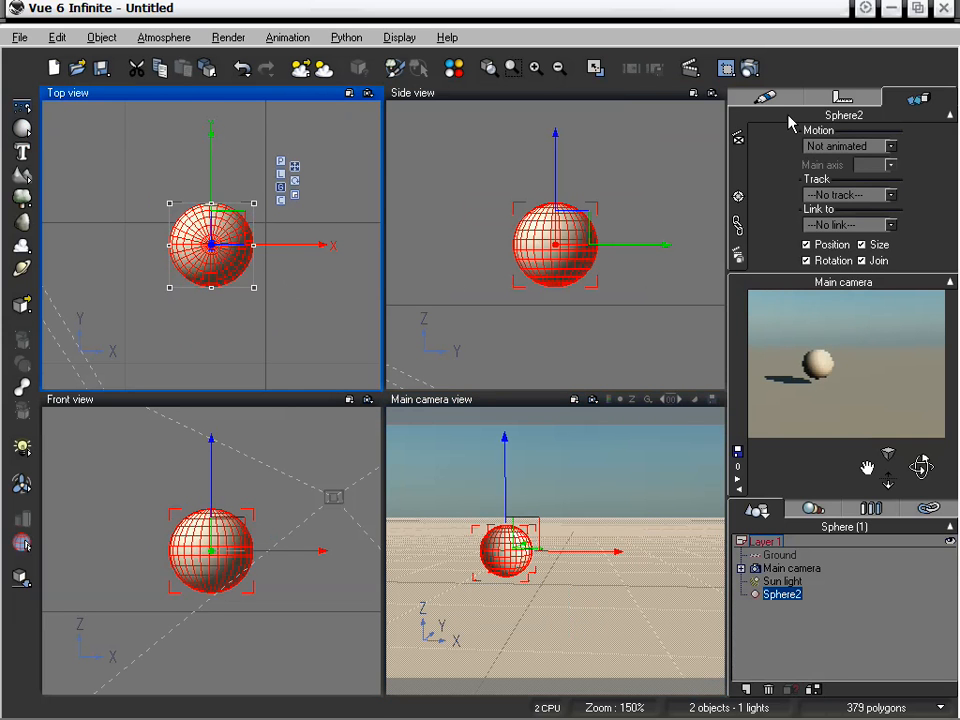
# Step: Offset the sphere's pivot to about X -7.2 m, Y -7.1 m, Z 1 m and turn on the pivot display
pyautogui.click(844, 100)
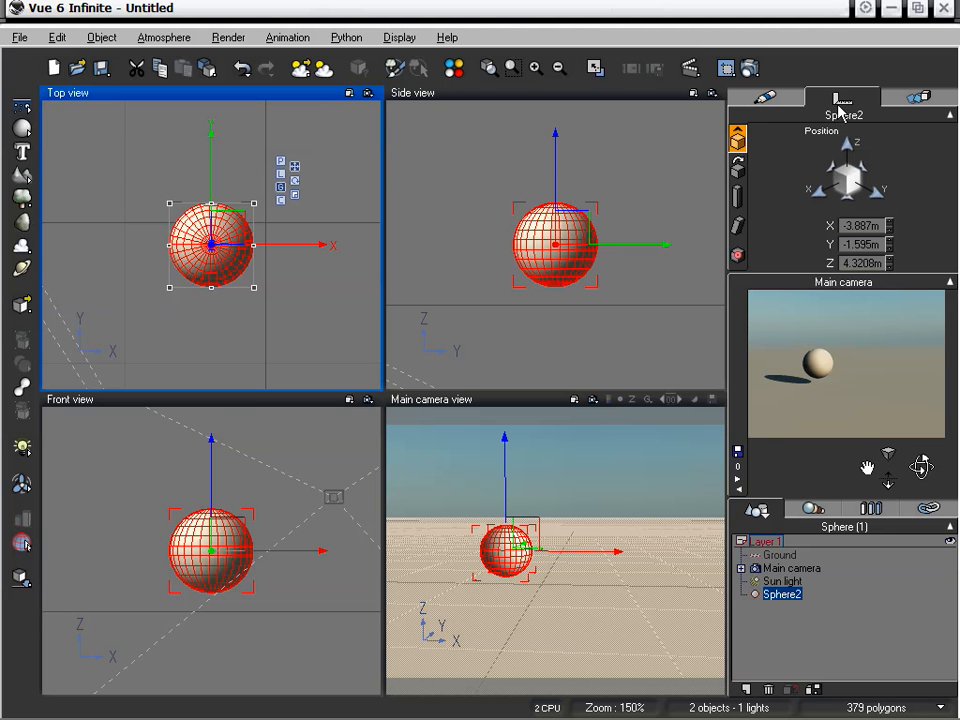
pyautogui.click(738, 255)
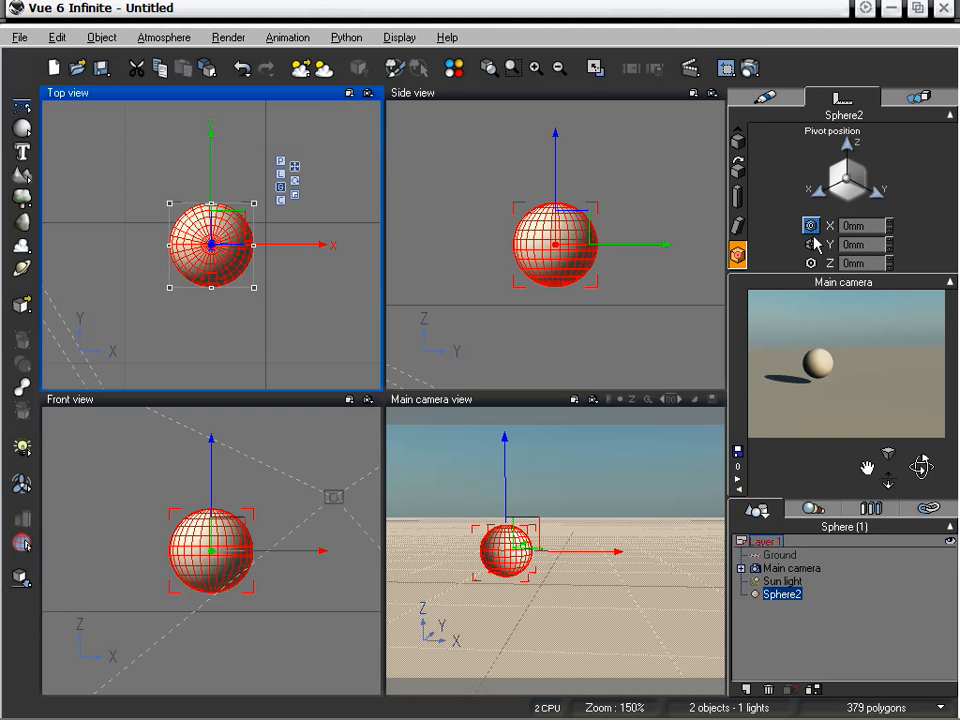
pyautogui.moveTo(822, 190); pyautogui.dragTo(729, 190)
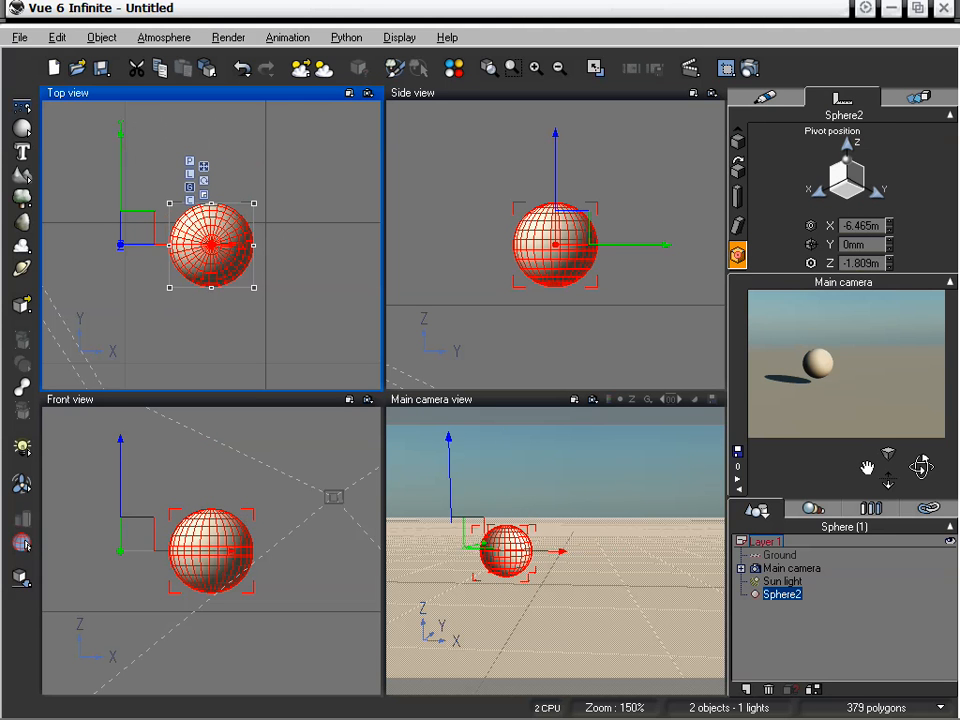
pyautogui.moveTo(847, 130); pyautogui.dragTo(847, 130)
pyautogui.moveTo(887, 192); pyautogui.dragTo(887, 192)
pyautogui.moveTo(818, 190); pyautogui.dragTo(818, 190)
pyautogui.moveTo(109, 223); pyautogui.dragTo(109, 234)
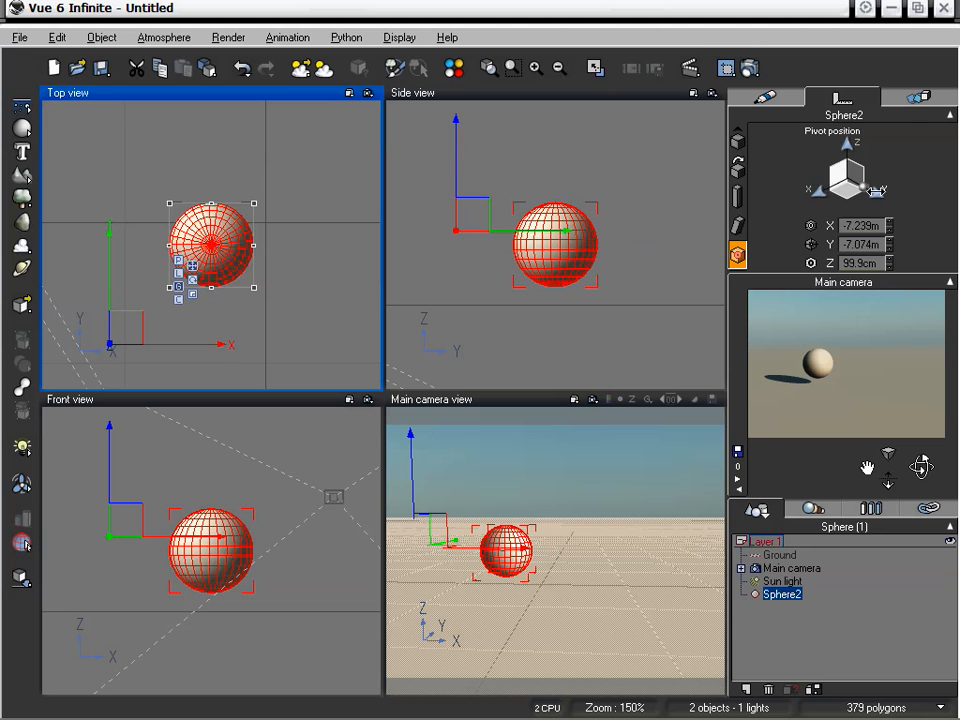
pyautogui.click(810, 227)
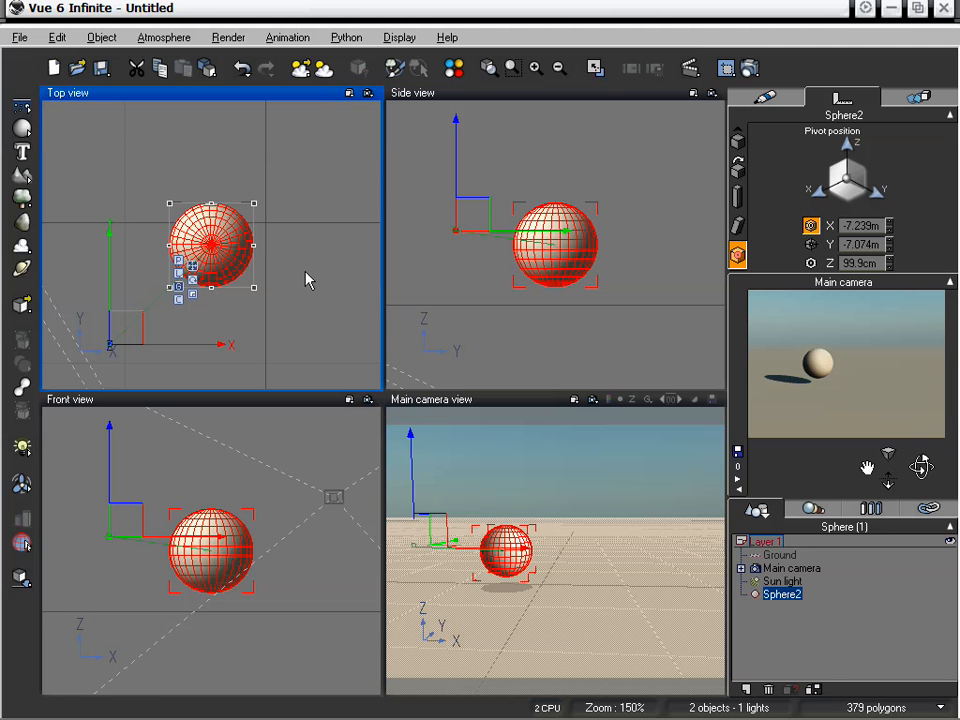
# Step: Rotate the sphere about the Z axis around its offset pivot in the top view
pyautogui.click(174, 358)
pyautogui.moveTo(172, 358); pyautogui.dragTo(250, 292, button='right')
pyautogui.click(488, 67)
pyautogui.moveTo(238, 364); pyautogui.dragTo(288, 319, button='right')
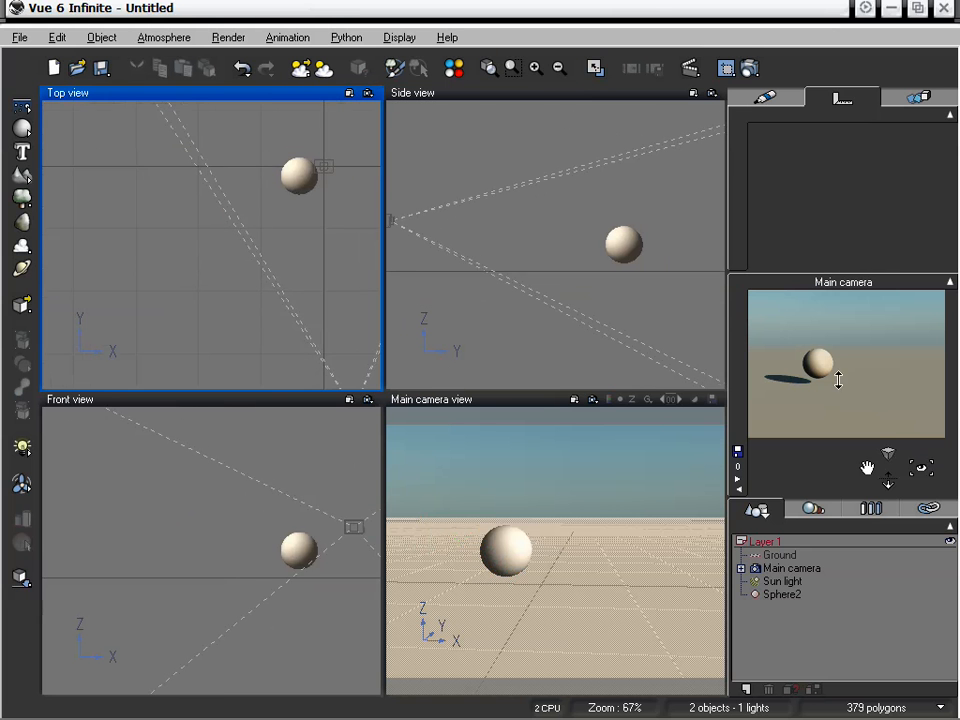
pyautogui.click(784, 595)
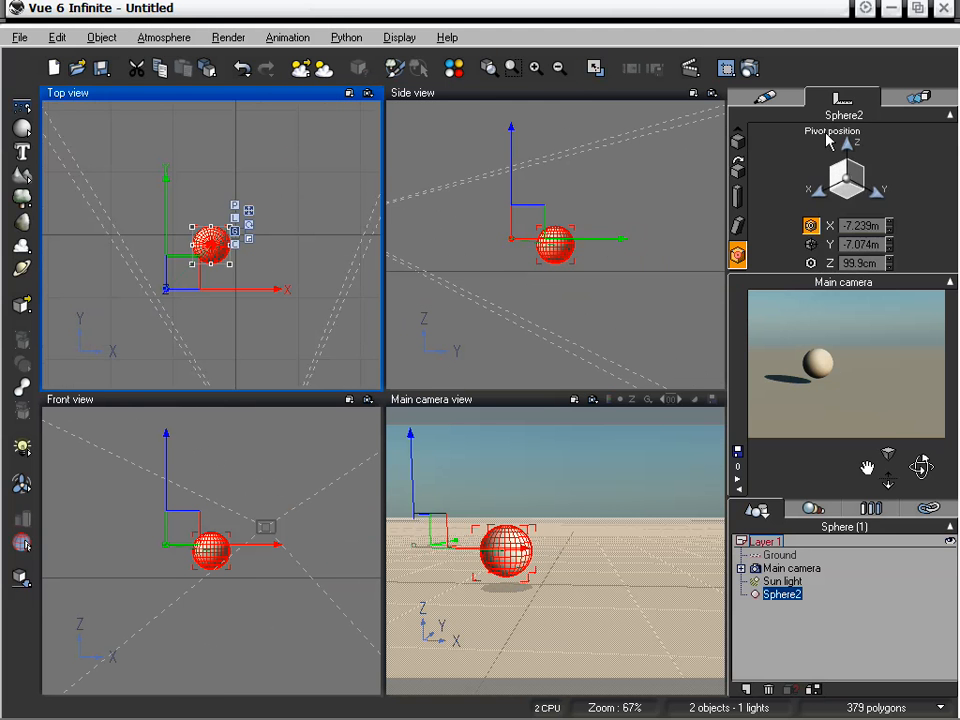
pyautogui.click(240, 224)
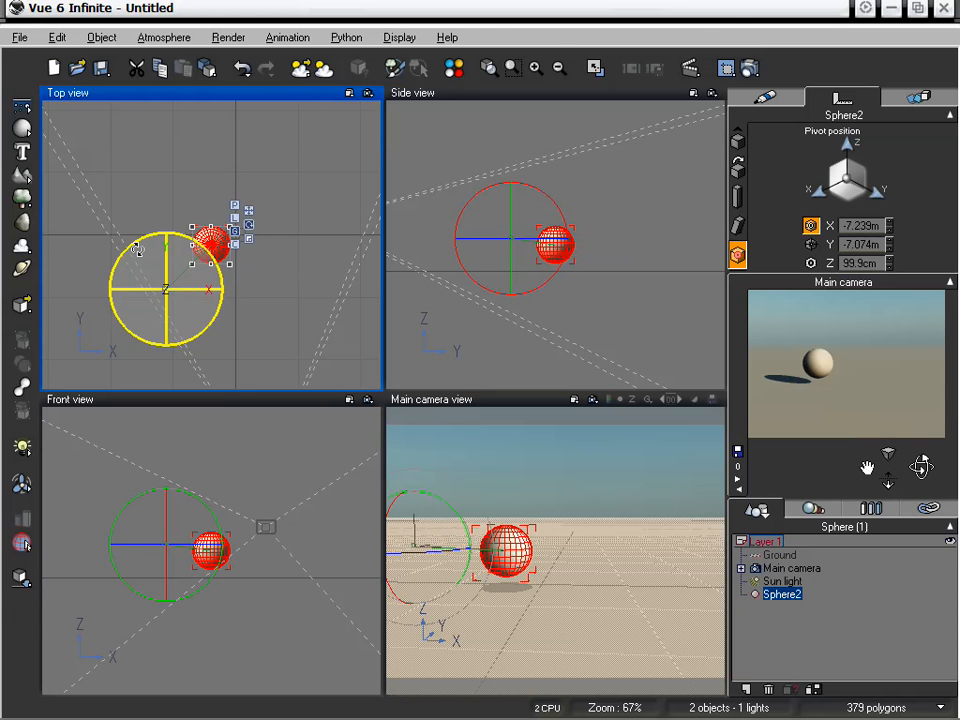
pyautogui.moveTo(126, 246); pyautogui.dragTo(200, 240)
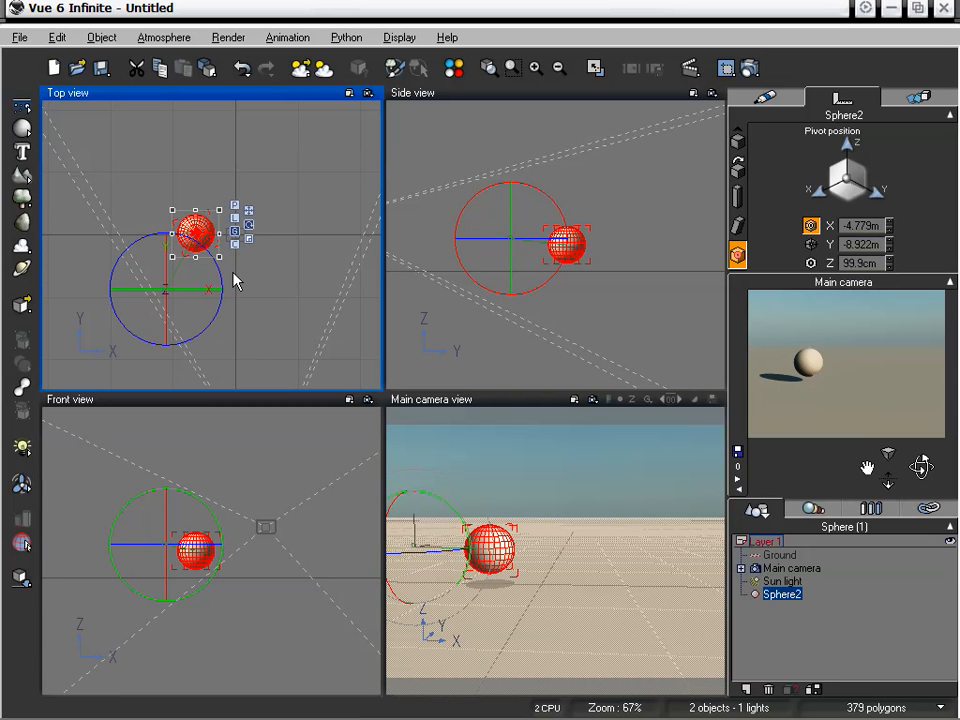
# Step: Rotate the sphere further around its pivot in the front and top views, and enlarge it to about 1.5 times its size
pyautogui.moveTo(236, 317); pyautogui.dragTo(287, 320, button='right')
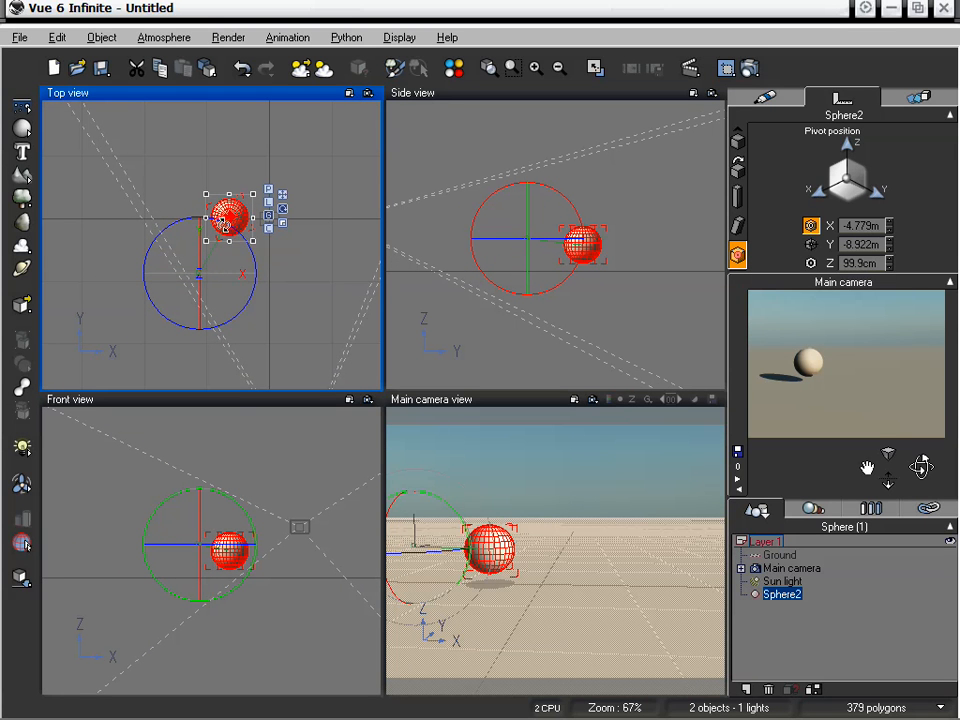
pyautogui.moveTo(237, 503); pyautogui.dragTo(182, 456)
pyautogui.moveTo(216, 330); pyautogui.dragTo(173, 331)
pyautogui.moveTo(284, 232); pyautogui.dragTo(317, 229)
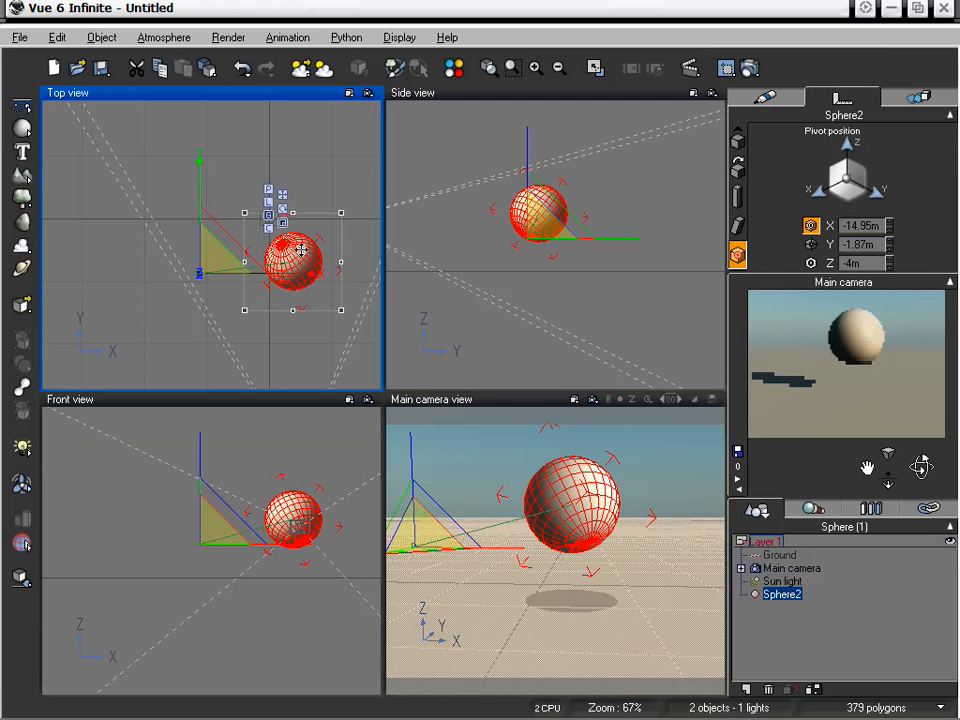